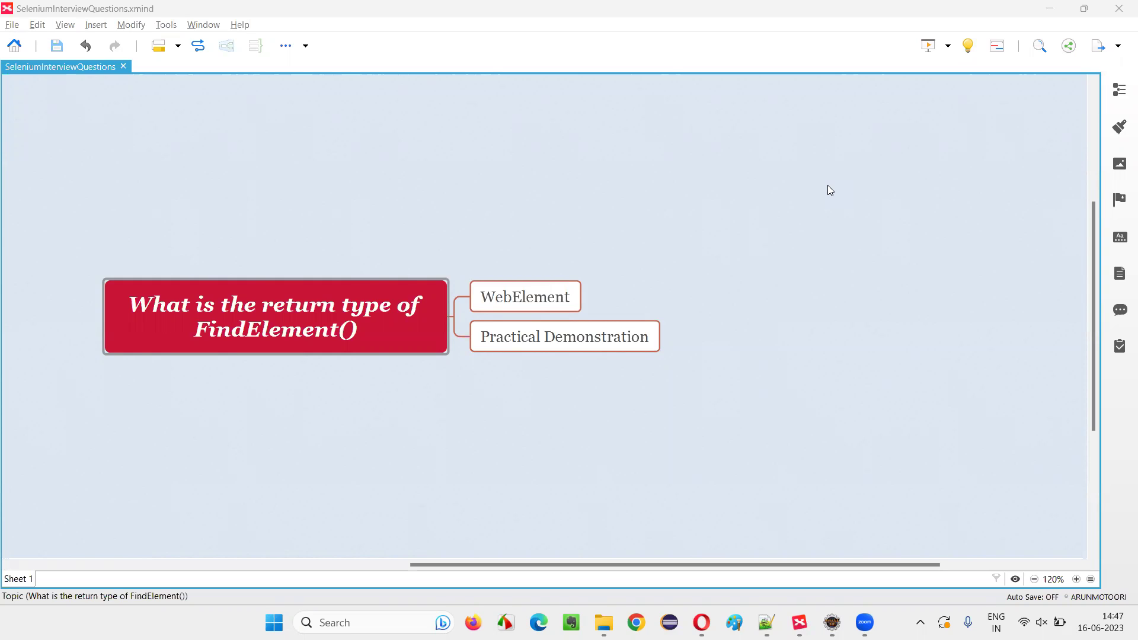
# - Review the FindElement() return-type topics (WebElement, Practical Demonstration) and switch to Demo.java in Eclipse
pyautogui.click(274, 328)
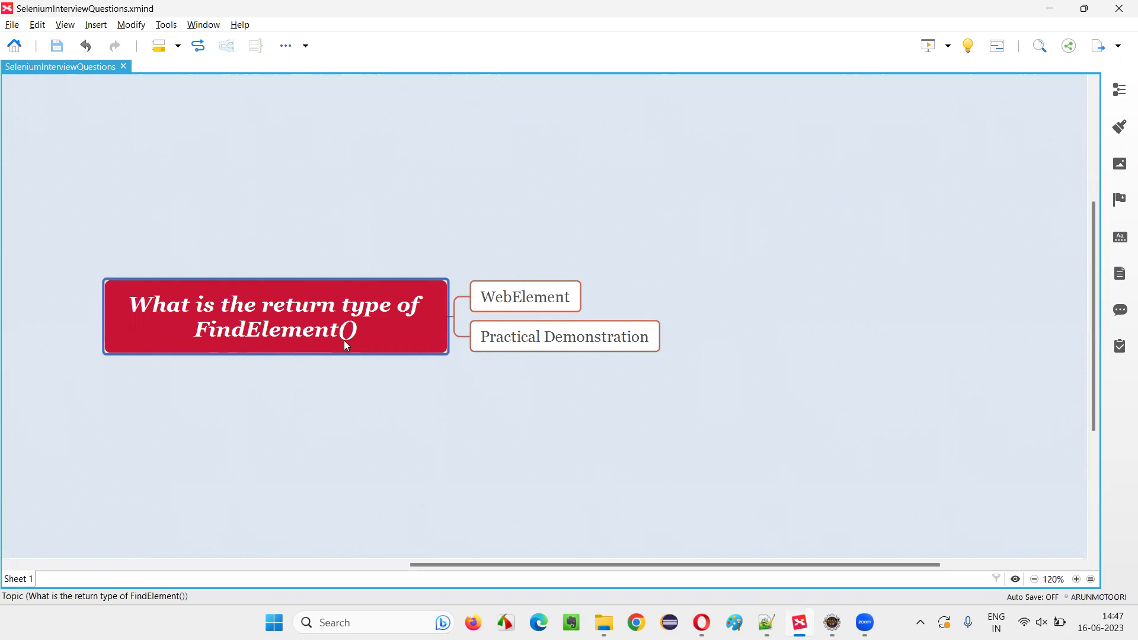
pyautogui.click(536, 302)
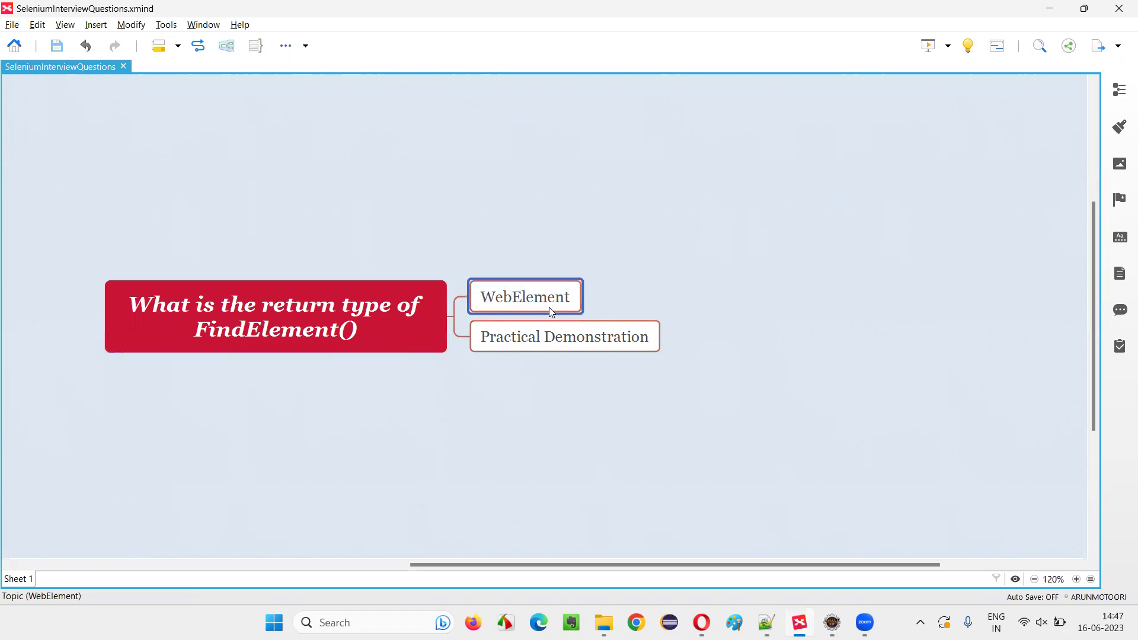
pyautogui.click(542, 337)
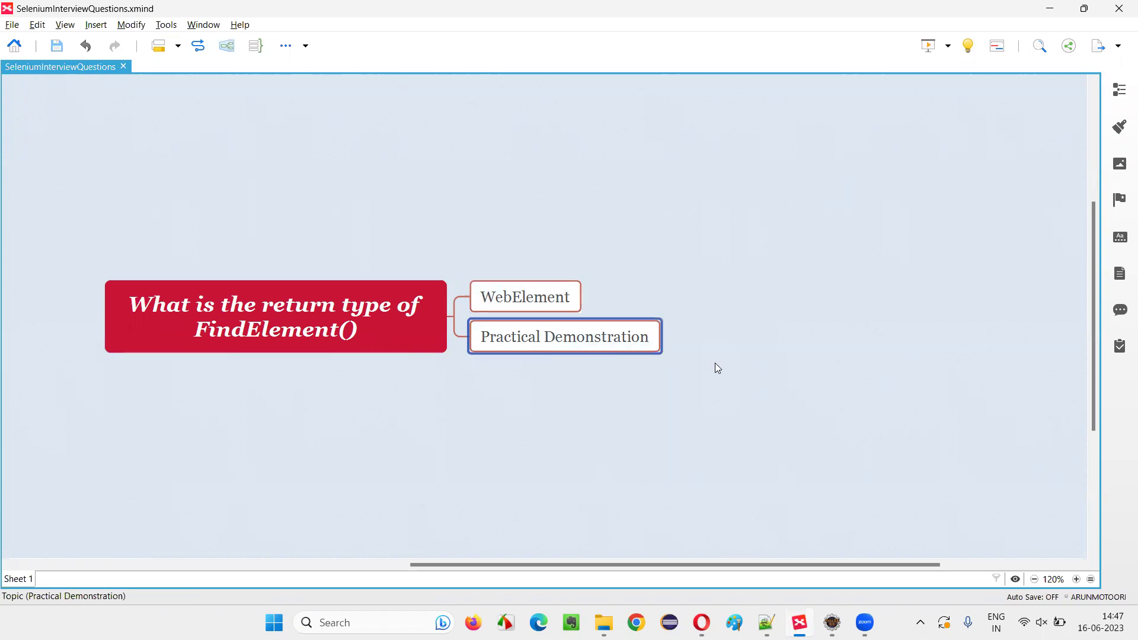
pyautogui.click(788, 384)
pyautogui.click(831, 622)
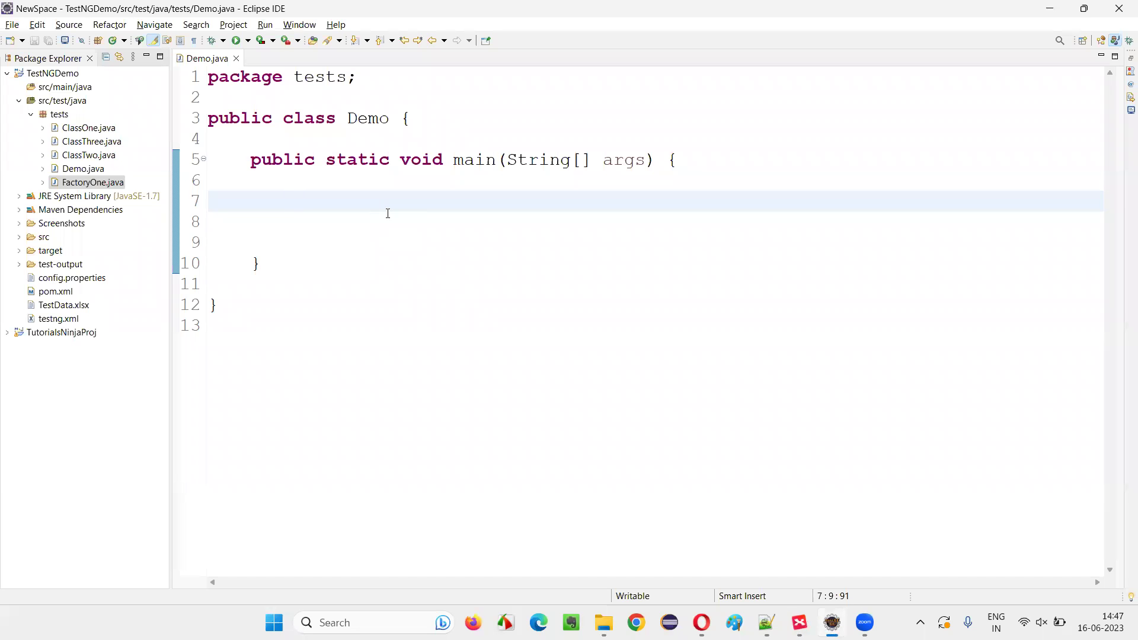
pyautogui.write('We')
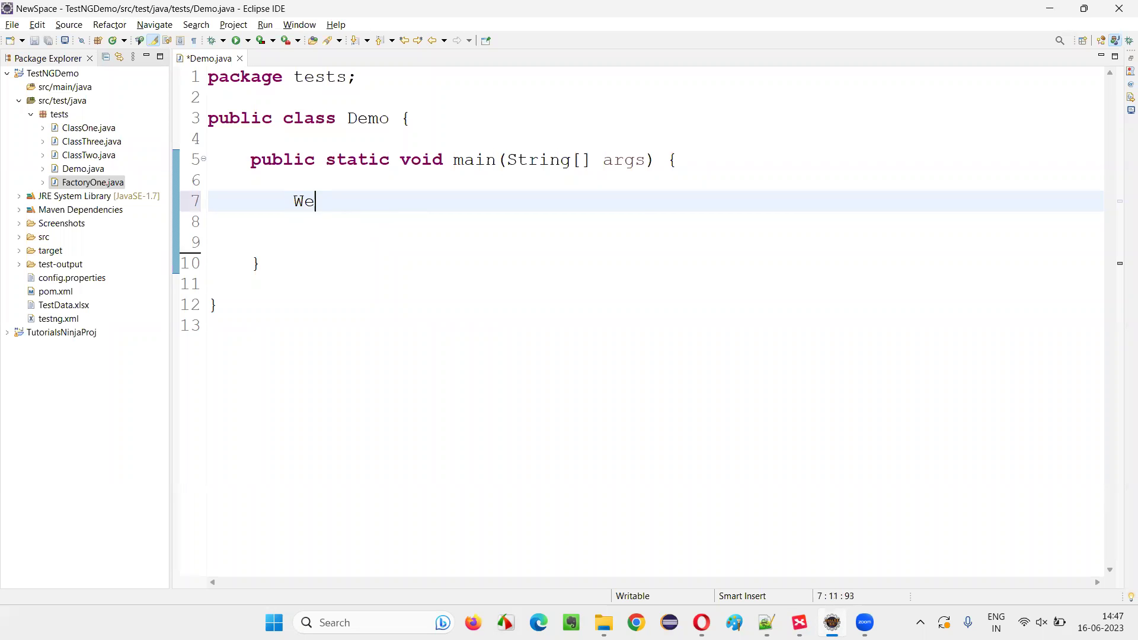
pyautogui.write('bd')
# - Finish the line WebDriver driver = new ChromeDriver(); and import org.openqa.selenium.WebDriver
pyautogui.press('BackSpace')
pyautogui.write('Driver dri')
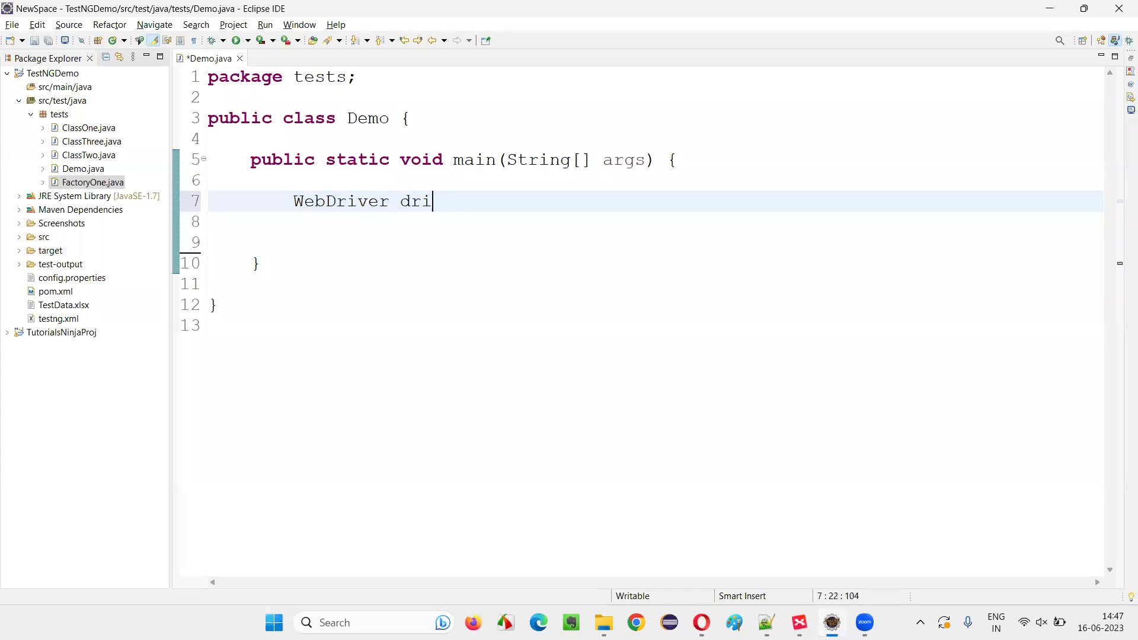
pyautogui.write('ver = new Chrome')
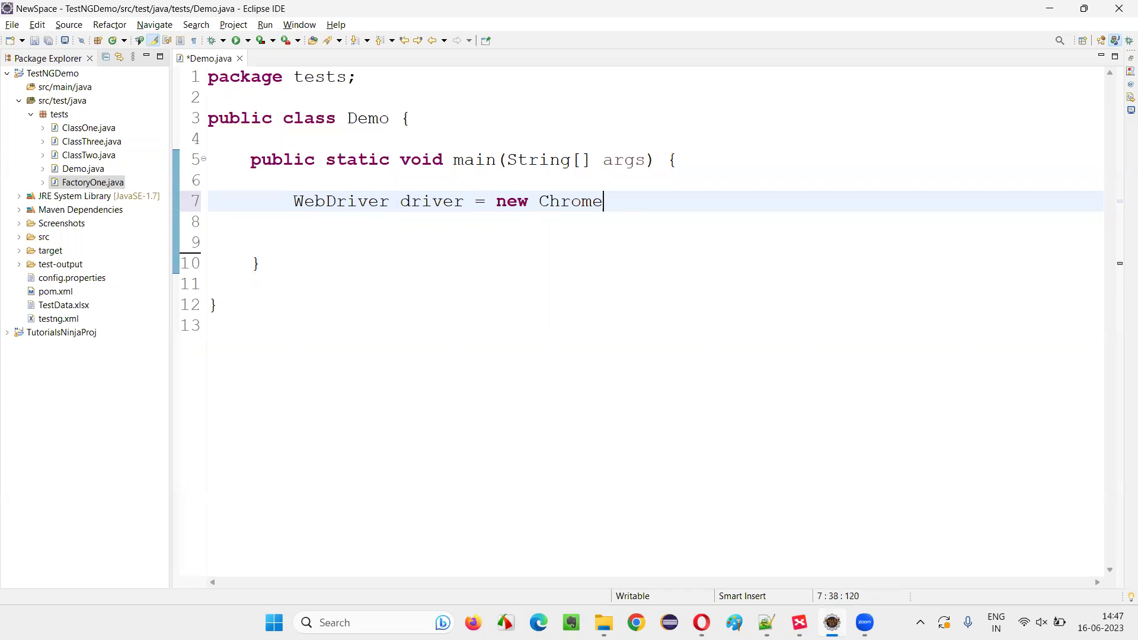
pyautogui.write('Driver();')
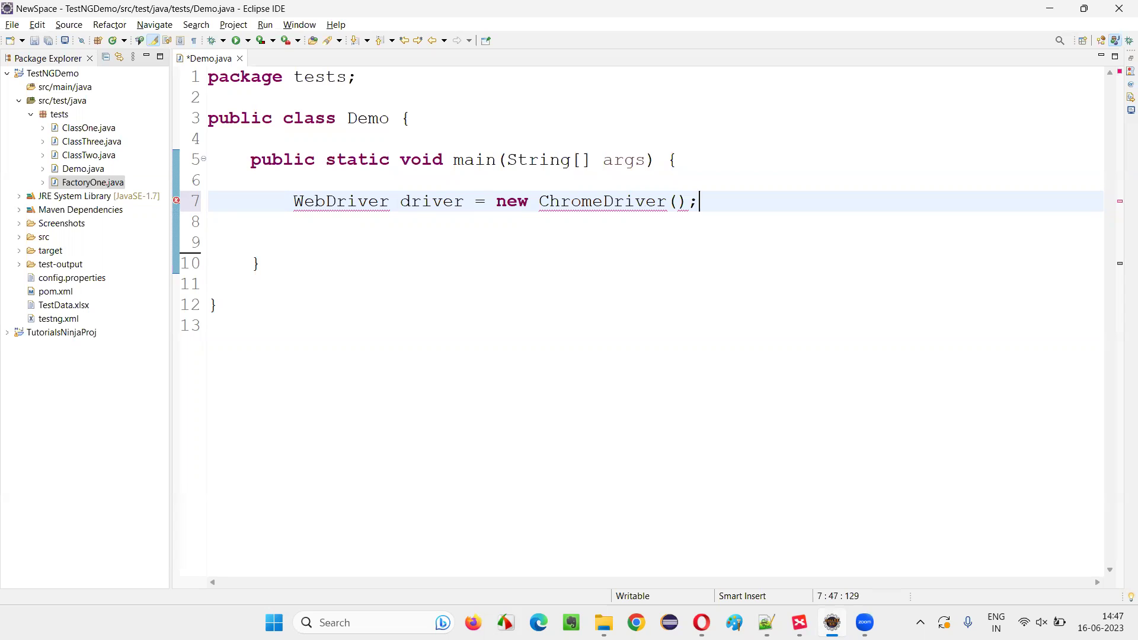
pyautogui.click(657, 364)
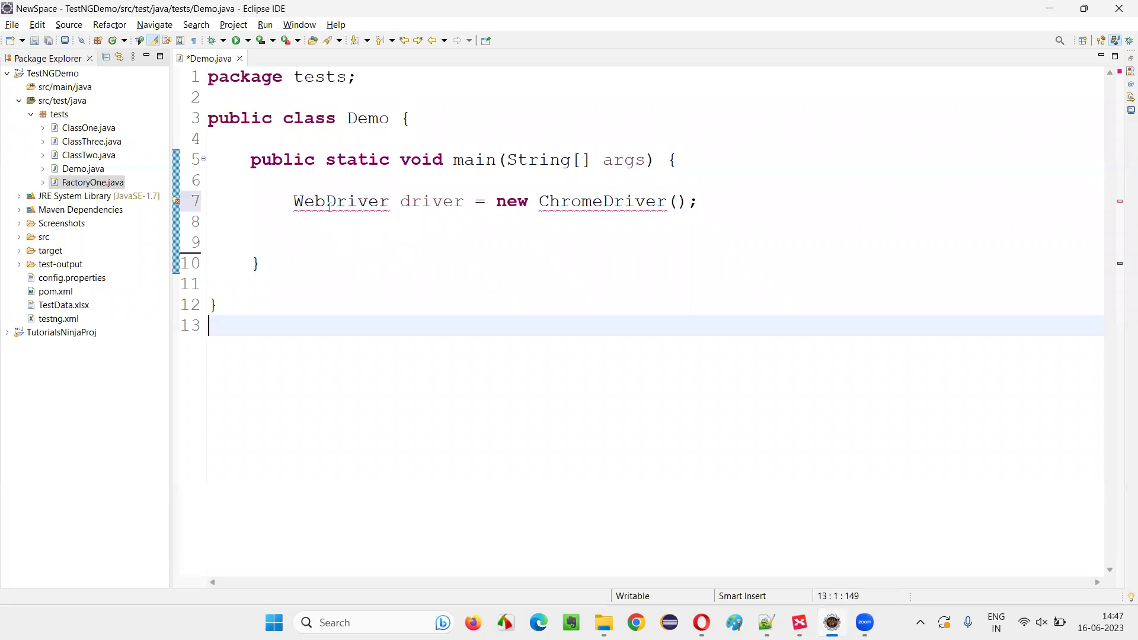
pyautogui.moveTo(340, 201)
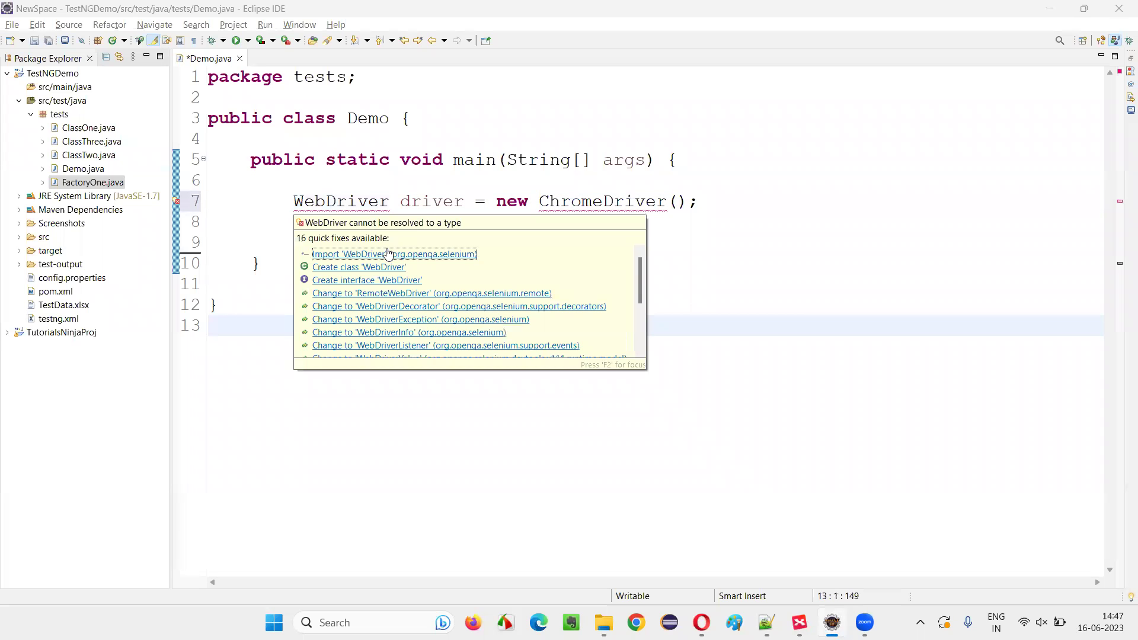
pyautogui.click(391, 253)
pyautogui.doubleClick(306, 243)
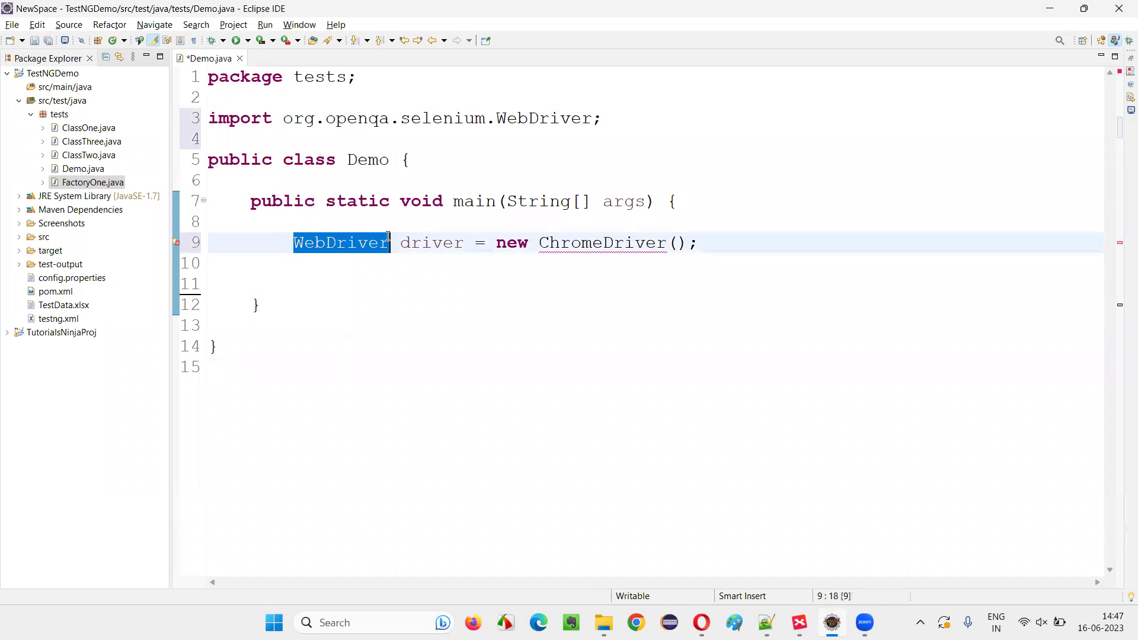
# - Resolve the ChromeDriver error by importing it from the selenium chrome package
pyautogui.click(541, 243)
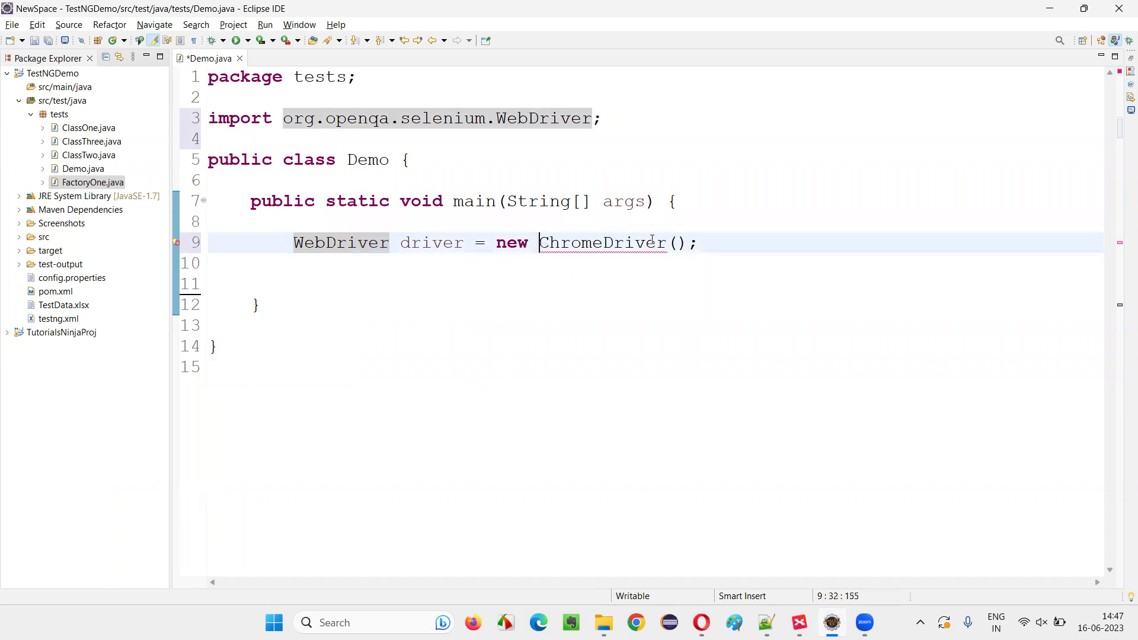
pyautogui.doubleClick(605, 243)
pyautogui.click(639, 284)
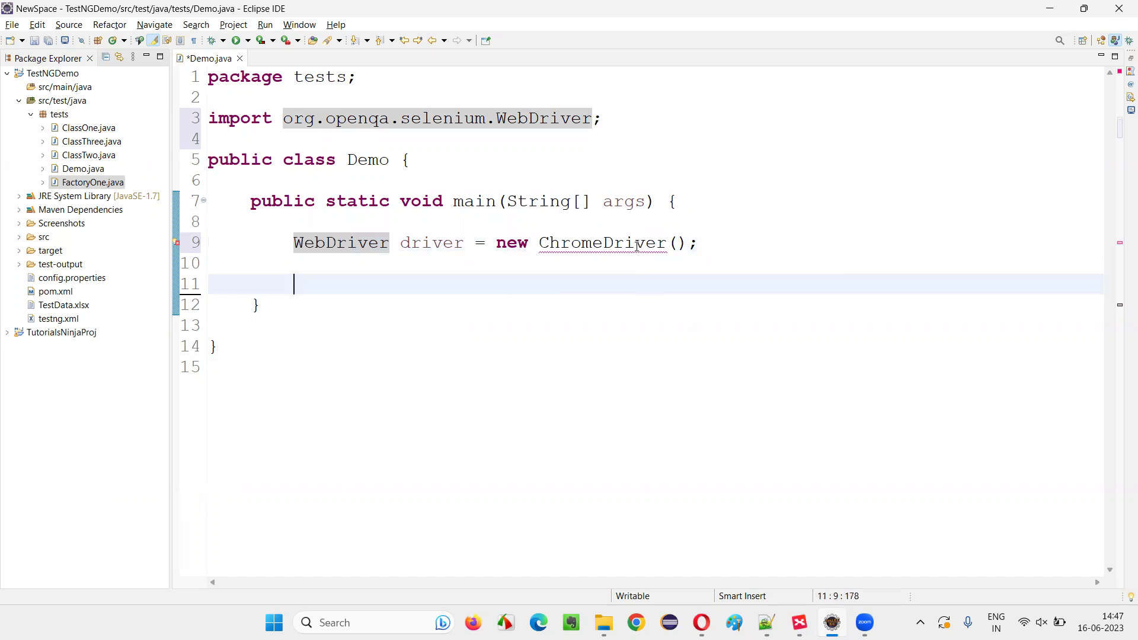
pyautogui.moveTo(602, 243)
pyautogui.click(614, 297)
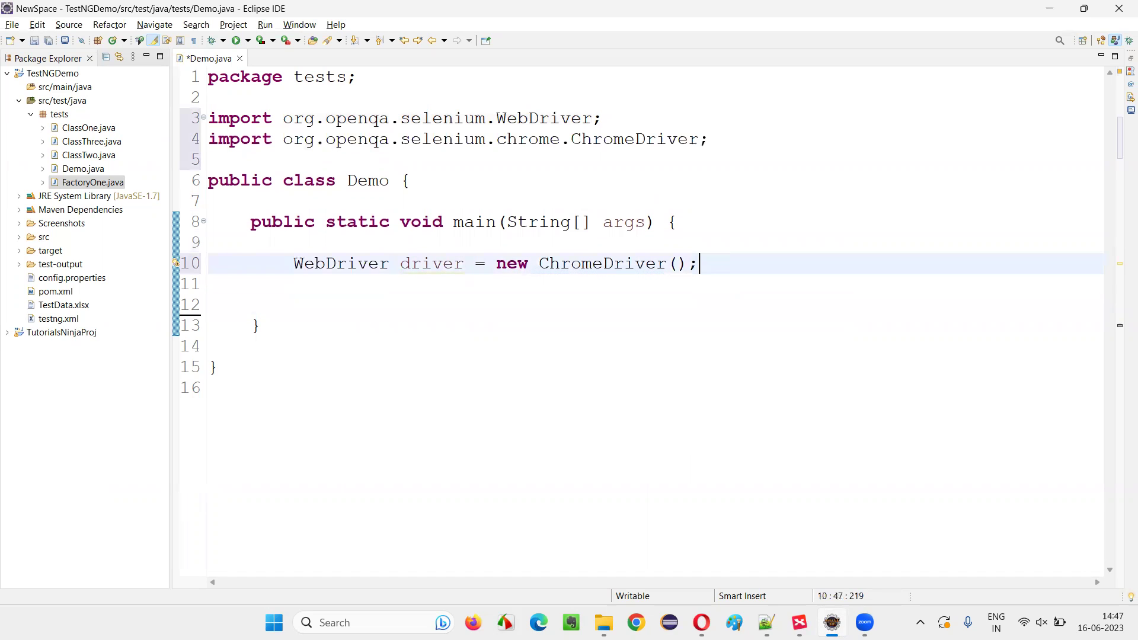
# - Add driver.manage().window().maximize(); via content assist
pyautogui.press('Return')
pyautogui.write('driver.ma')
pyautogui.press('Return')
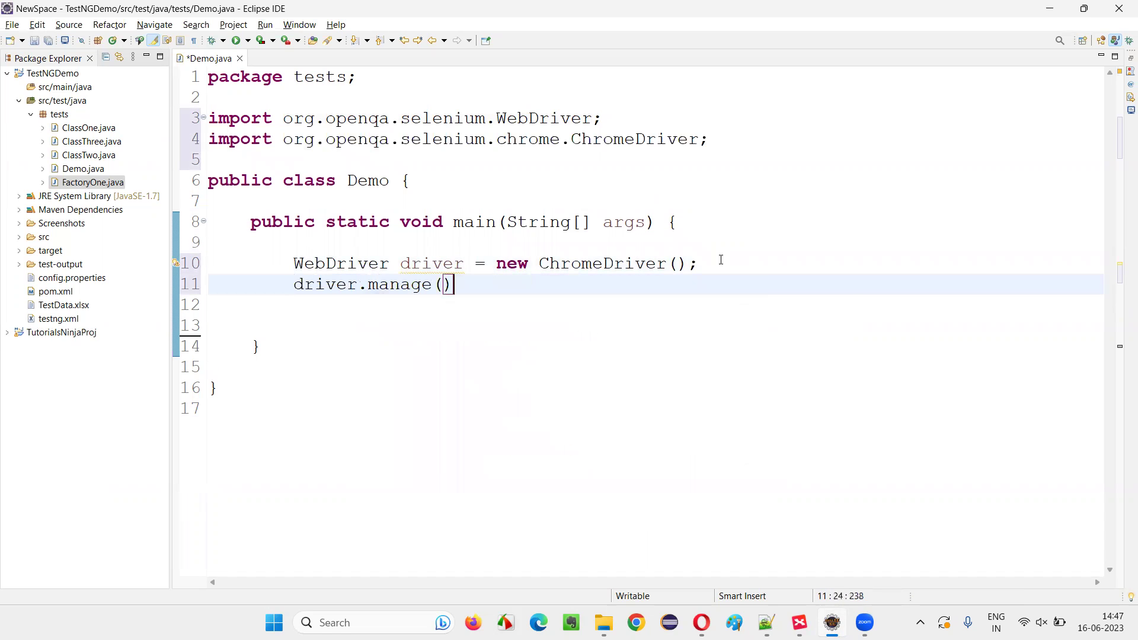
pyautogui.write('.win')
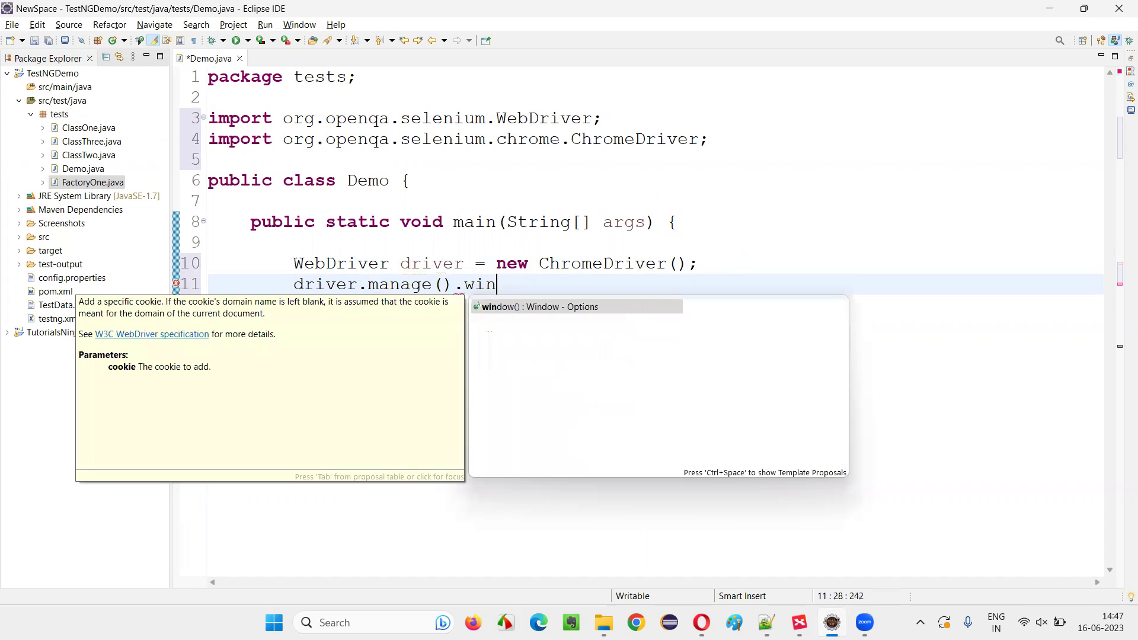
pyautogui.press('Return')
pyautogui.write('.ma')
pyautogui.press('Return')
pyautogui.write(';')
pyautogui.press('Return')
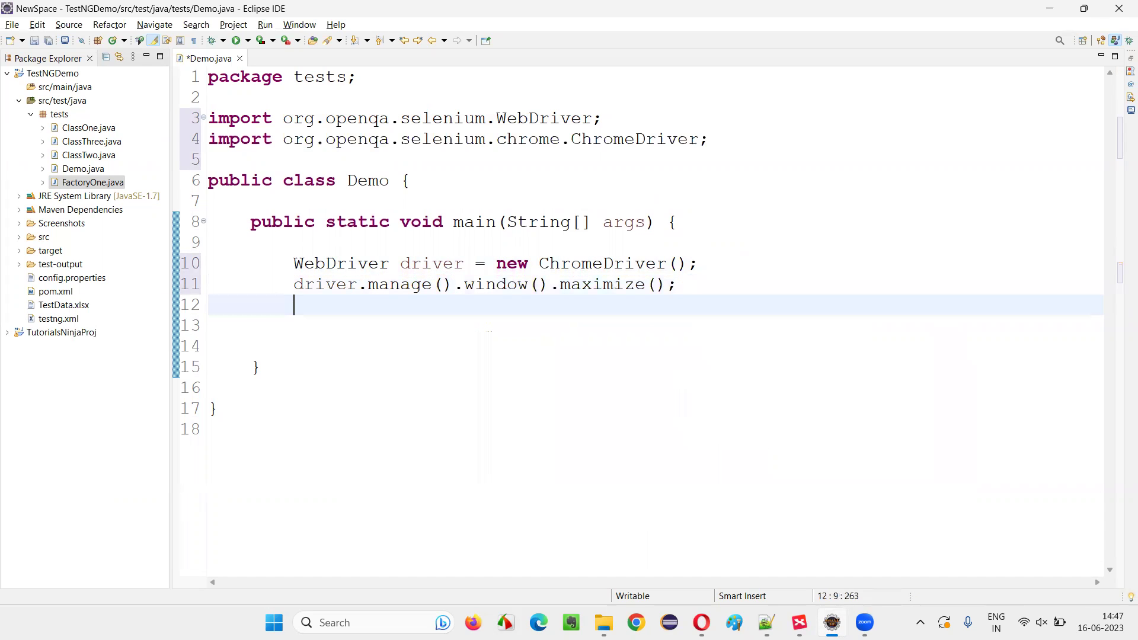
# - Start a driver.get call with an empty URL string on the next line
pyautogui.click(649, 278)
pyautogui.press('End')
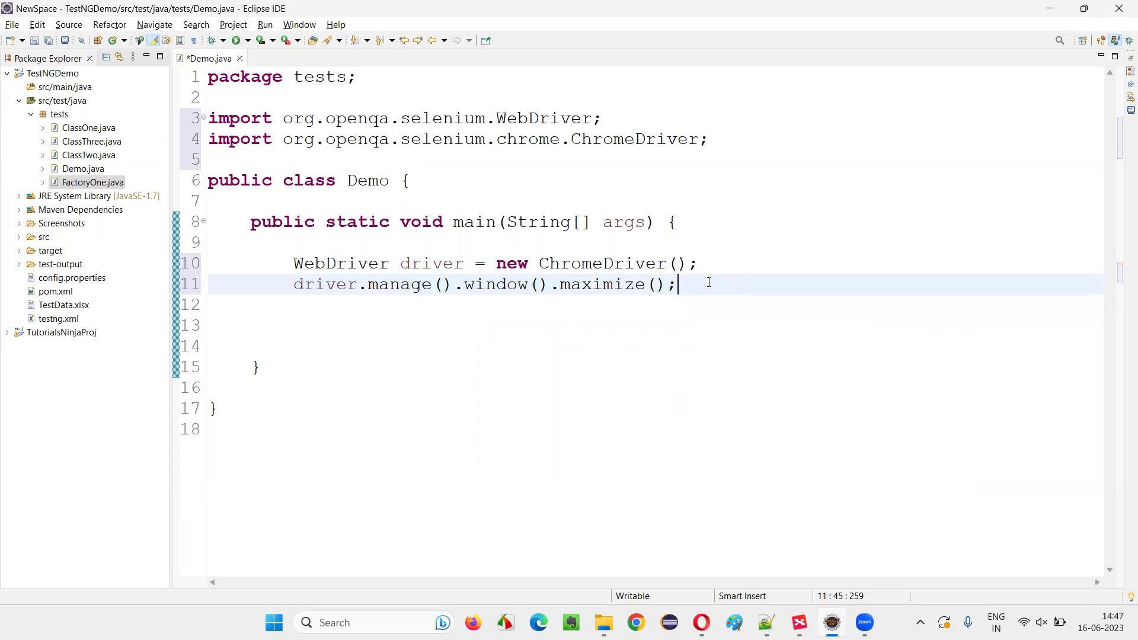
pyautogui.press('Return')
pyautogui.write('driver.get')
pyautogui.press('Return')
pyautogui.write(';')
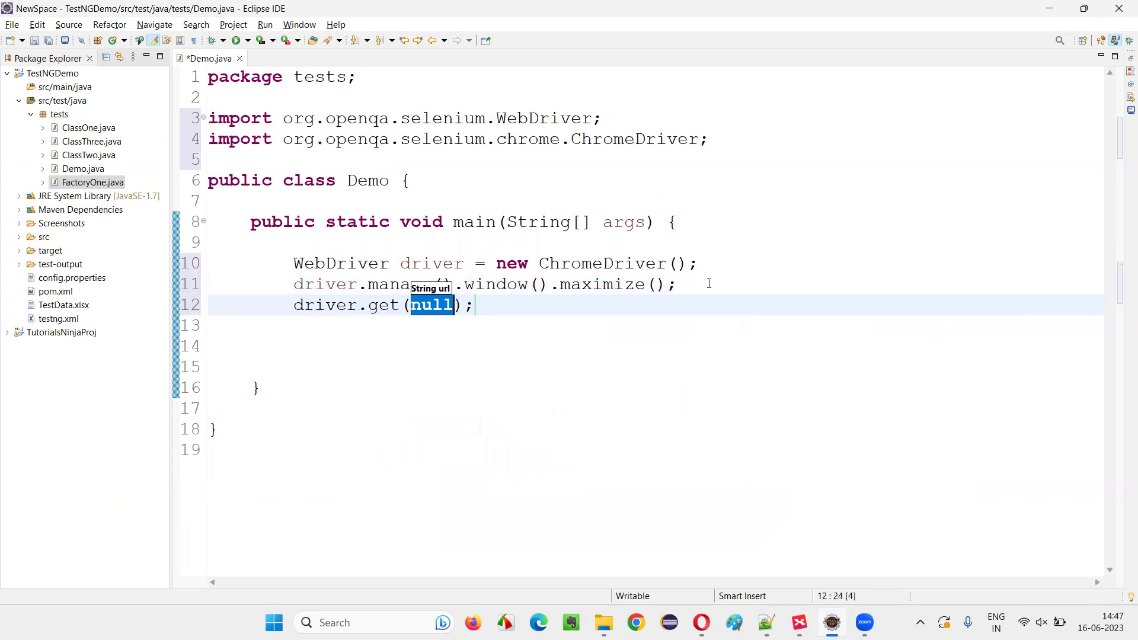
pyautogui.write('"')
pyautogui.click(748, 346)
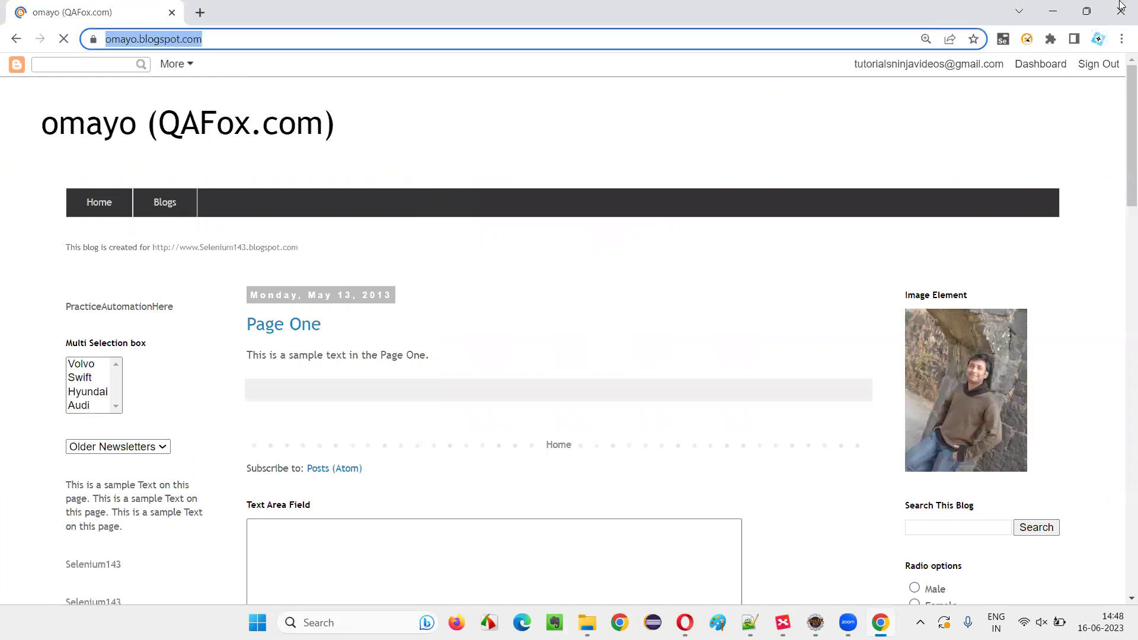
pyautogui.click(1121, 8)
pyautogui.click(415, 305)
pyautogui.write('https://omayo.blogspot.com/')
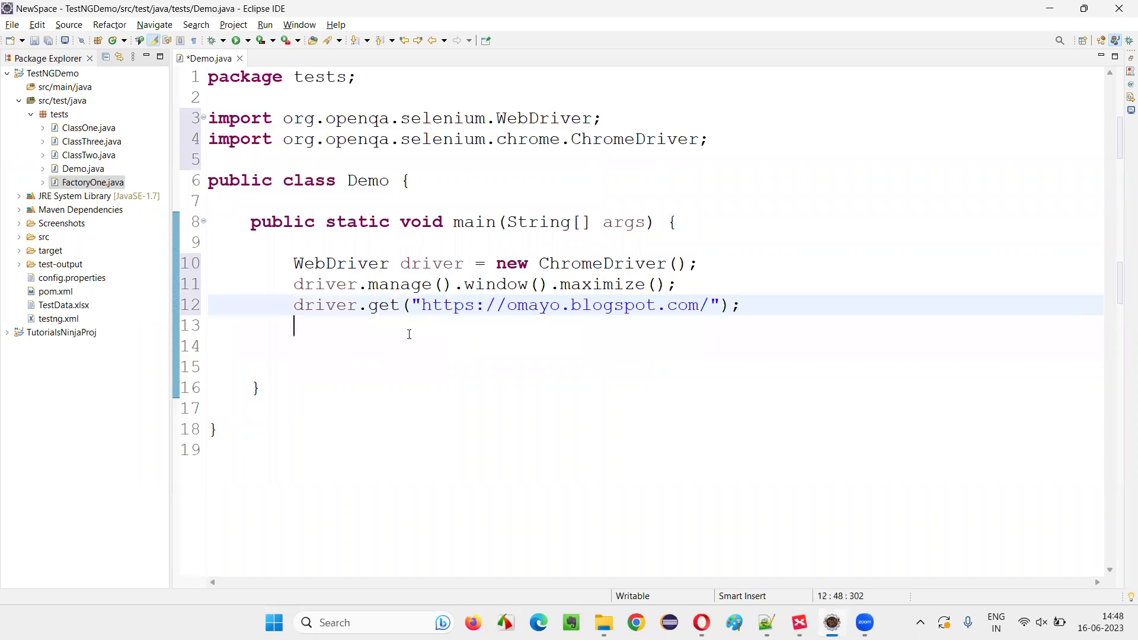
pyautogui.click(407, 341)
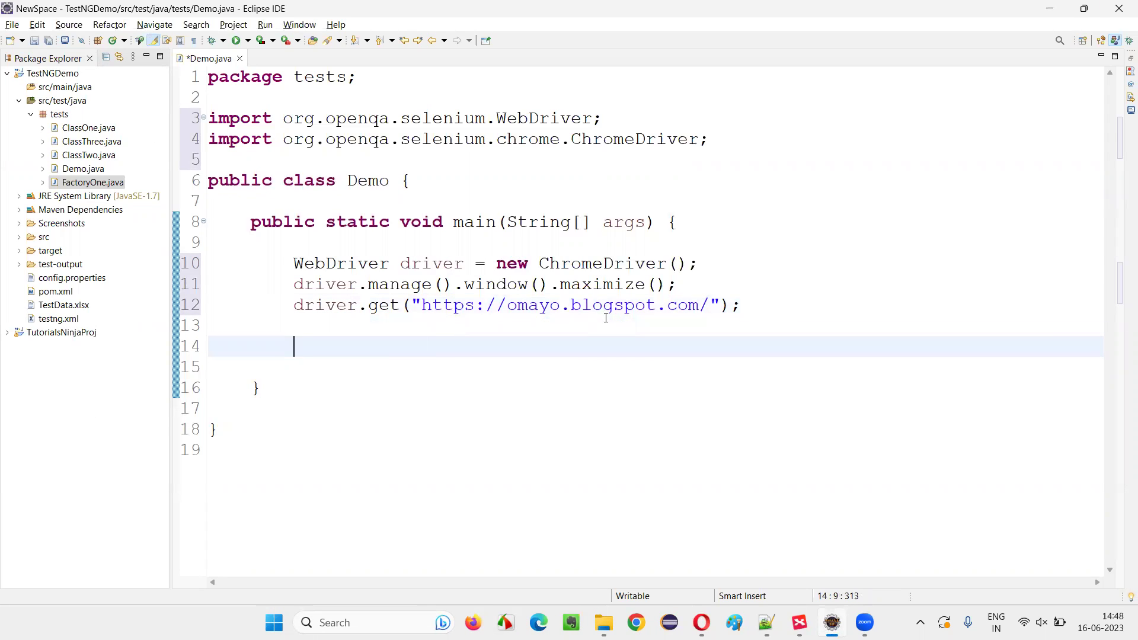
pyautogui.hotkey('alt', 'Tab')
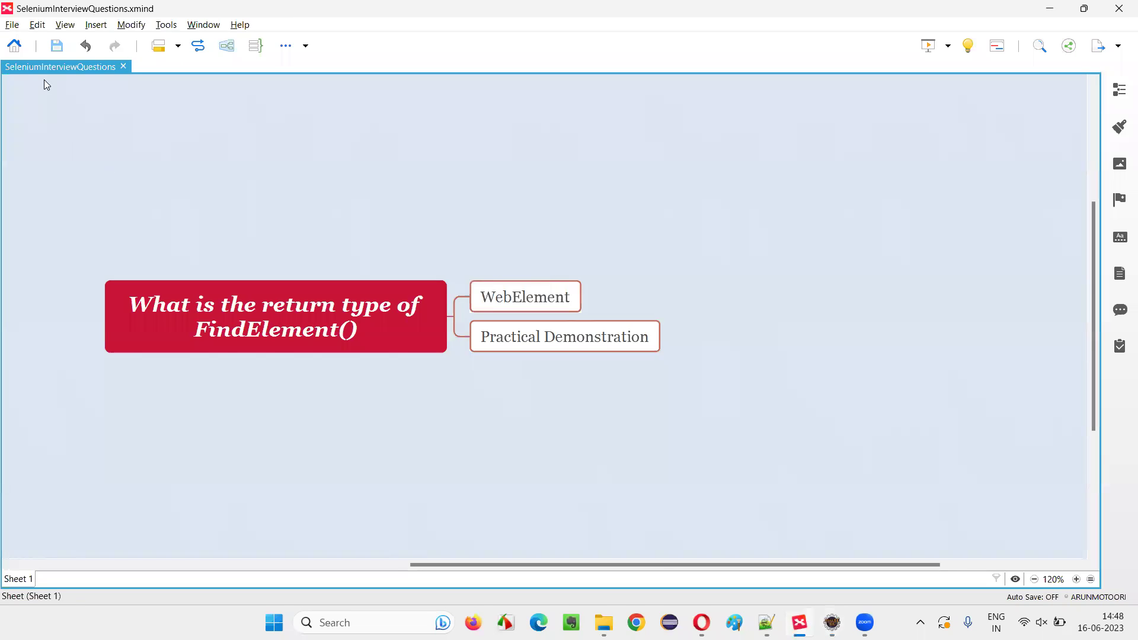
pyautogui.hotkey('alt', 'Tab')
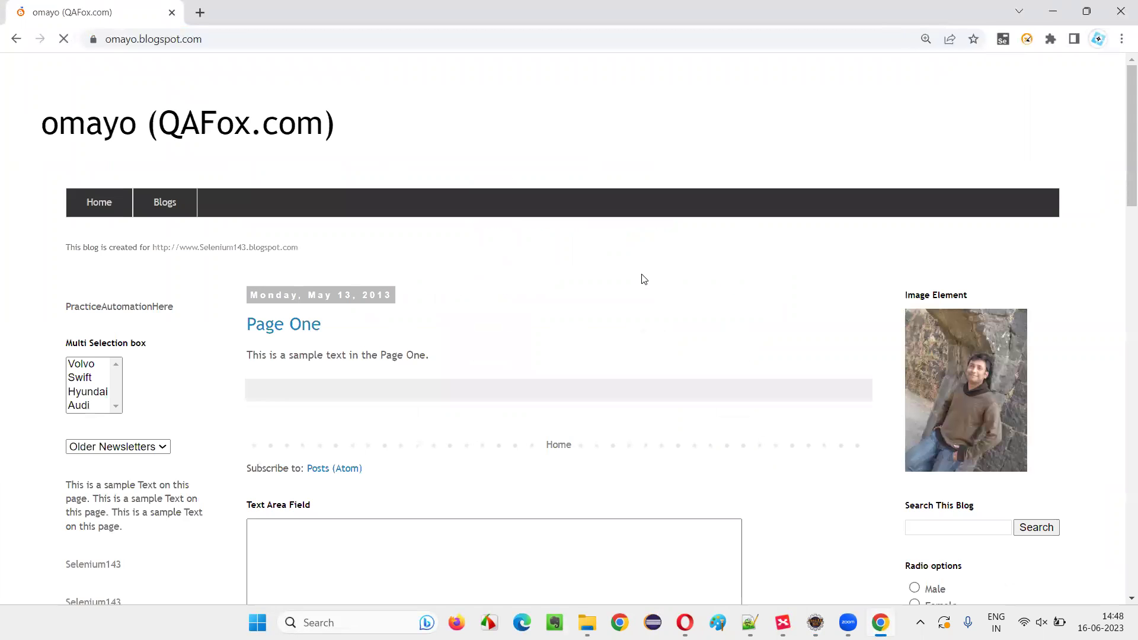
# - Inspect the Text Area Field in DevTools and copy its id value ta1
pyautogui.click(349, 433)
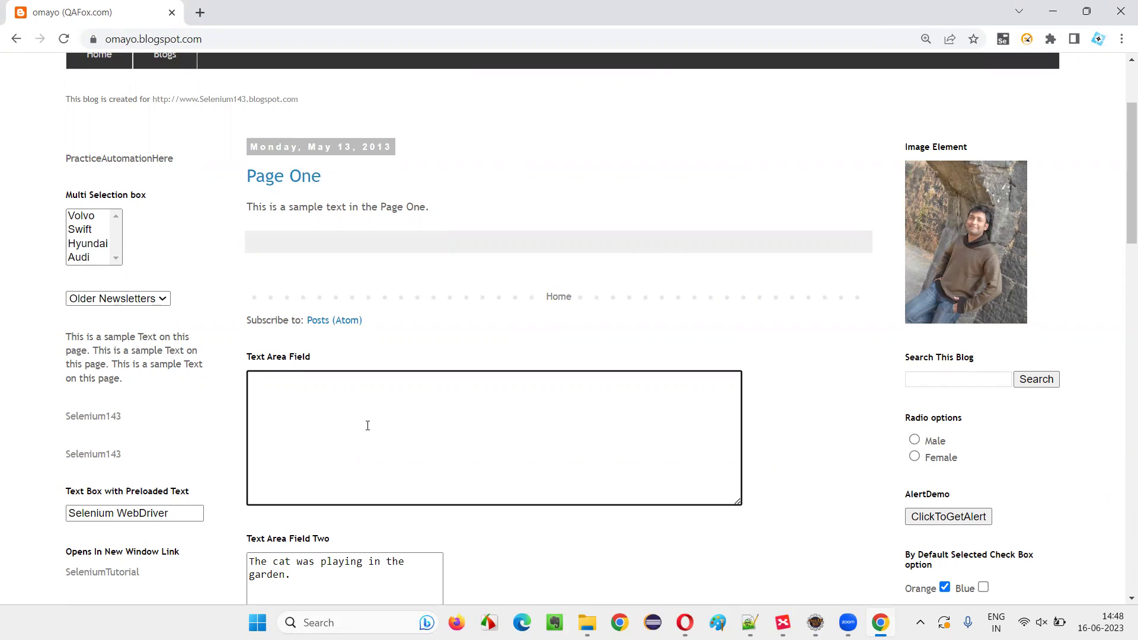
pyautogui.scroll(-2, 313, 400)
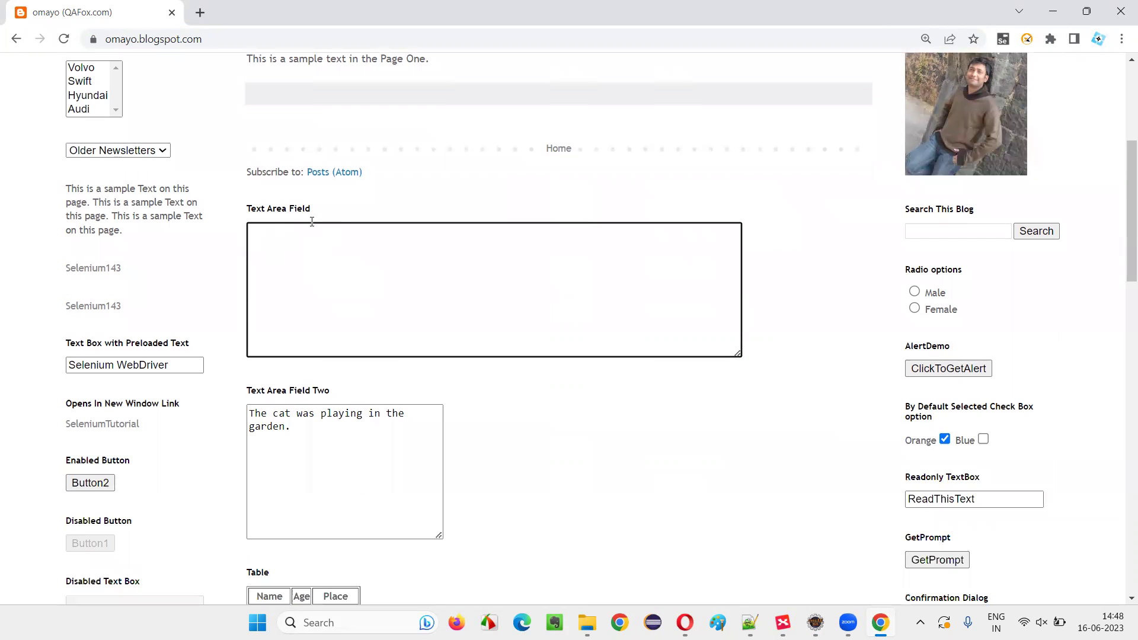
pyautogui.rightClick(307, 271)
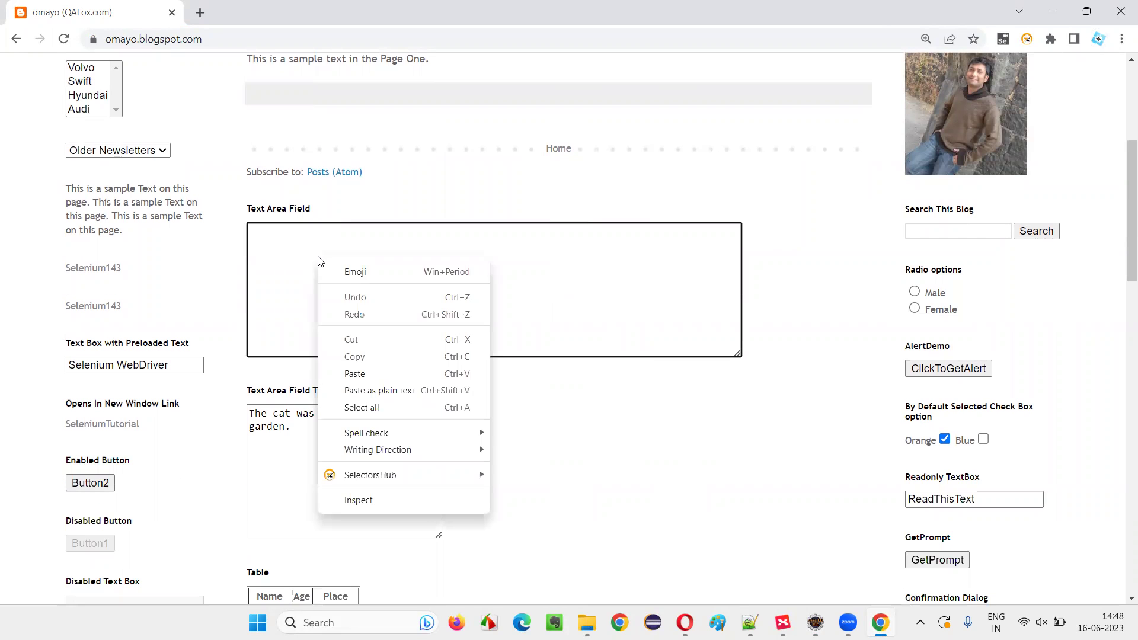
pyautogui.click(377, 500)
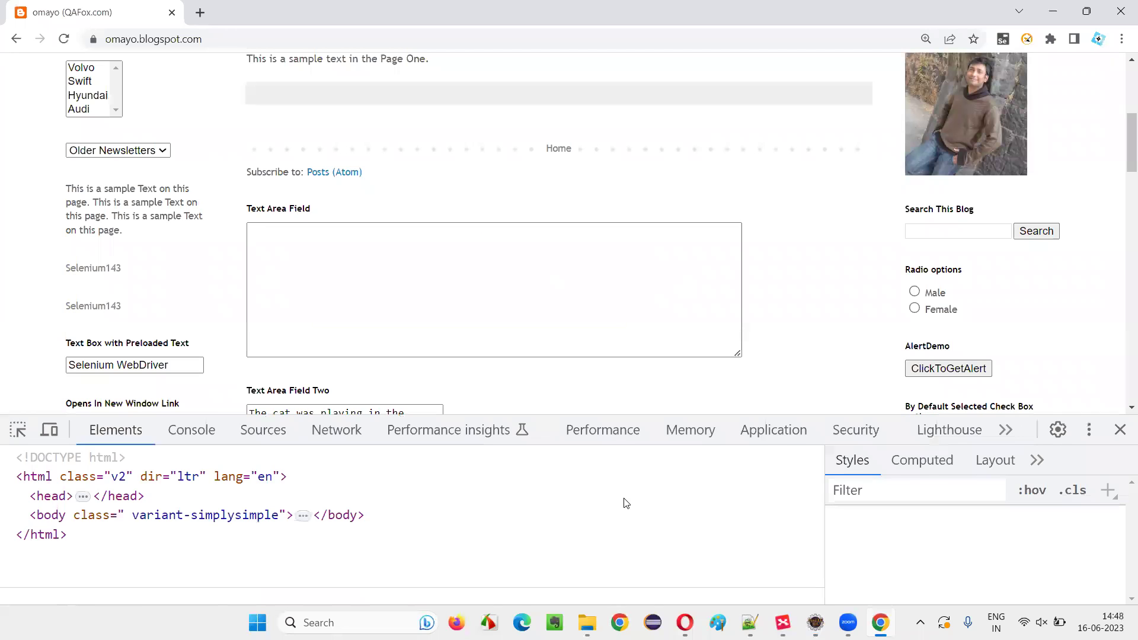
pyautogui.doubleClick(343, 522)
pyautogui.rightClick(344, 522)
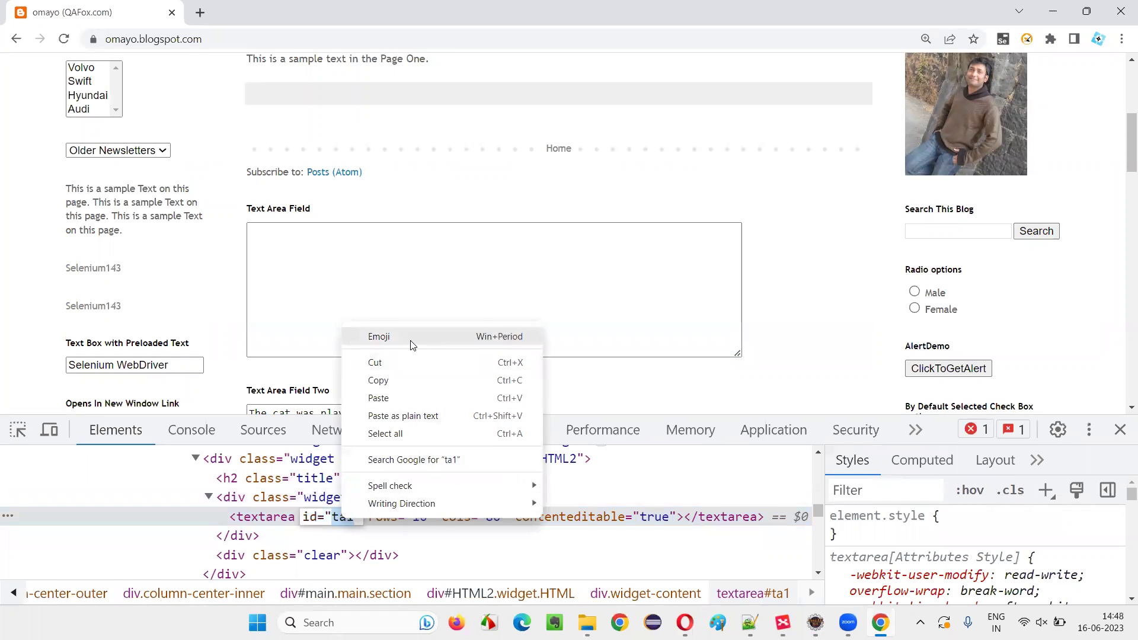
pyautogui.click(382, 363)
# - Complete driver.findElement(By.id("ta1")); on line 15 of Demo.java
pyautogui.click(815, 623)
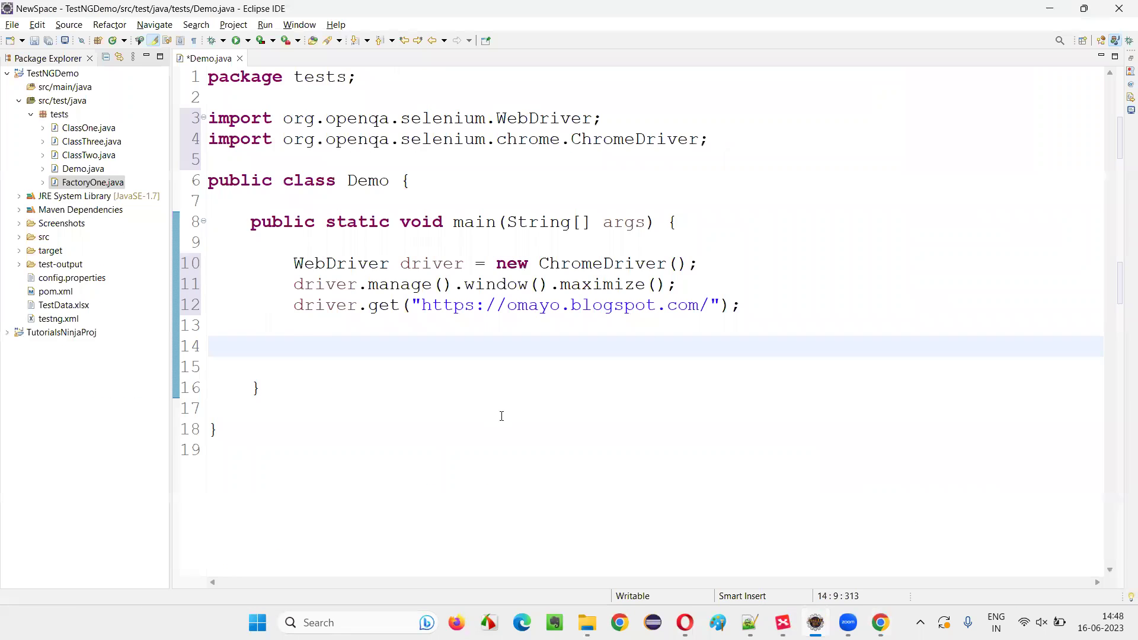
pyautogui.write('driver.findE')
pyautogui.press('Return')
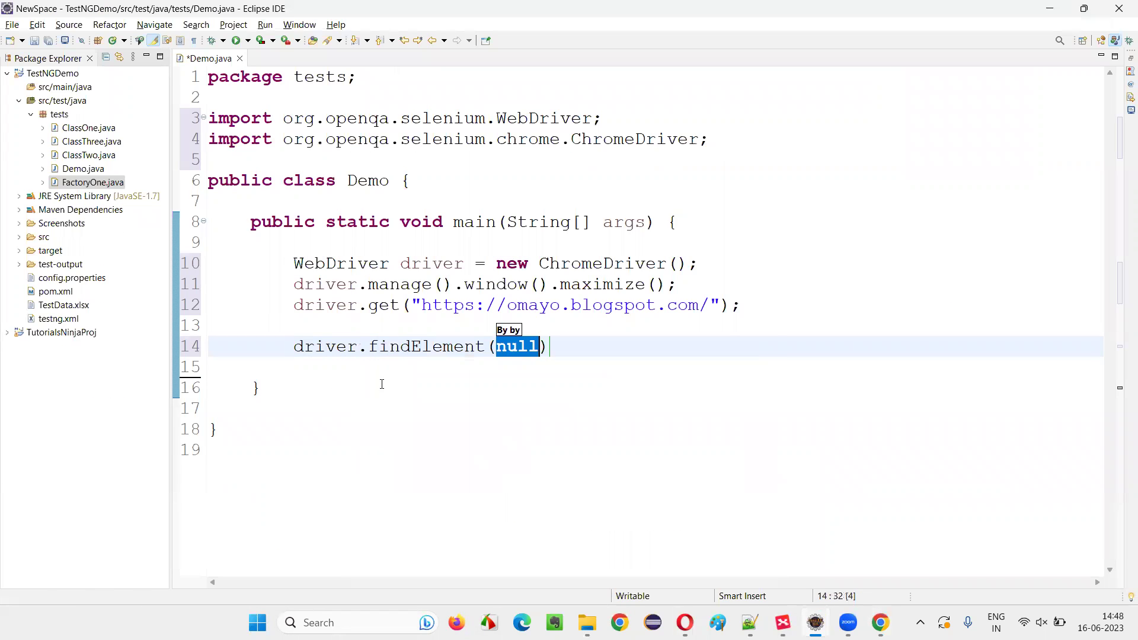
pyautogui.write('By.i')
pyautogui.press('Return')
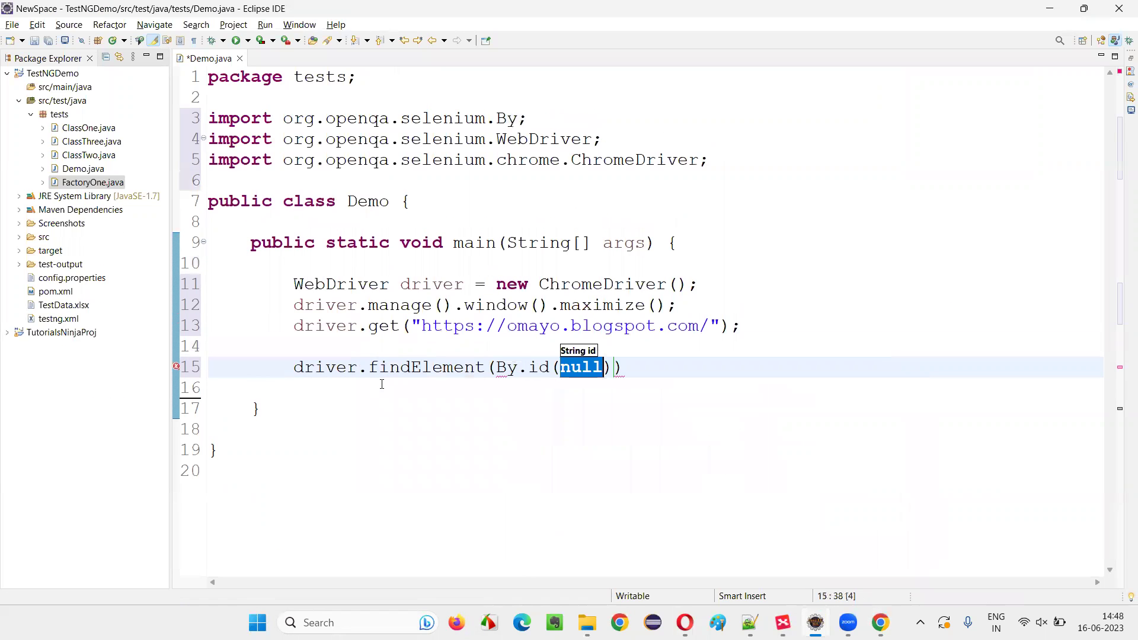
pyautogui.write('"')
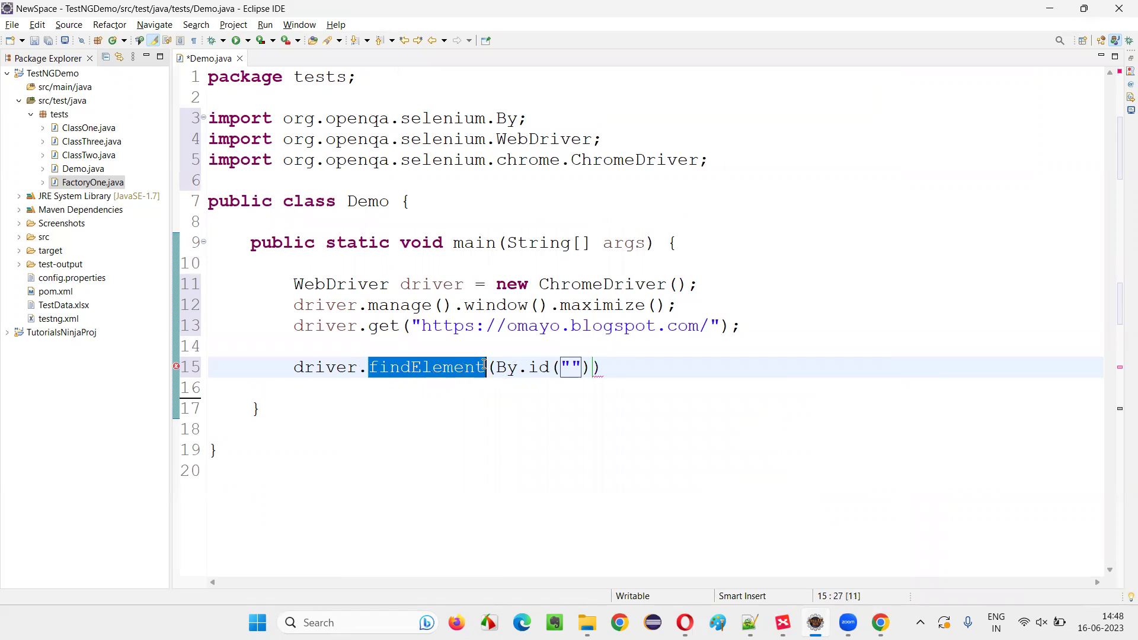
pyautogui.click(259, 388)
pyautogui.click(570, 367)
pyautogui.write('ta1')
pyautogui.click(647, 369)
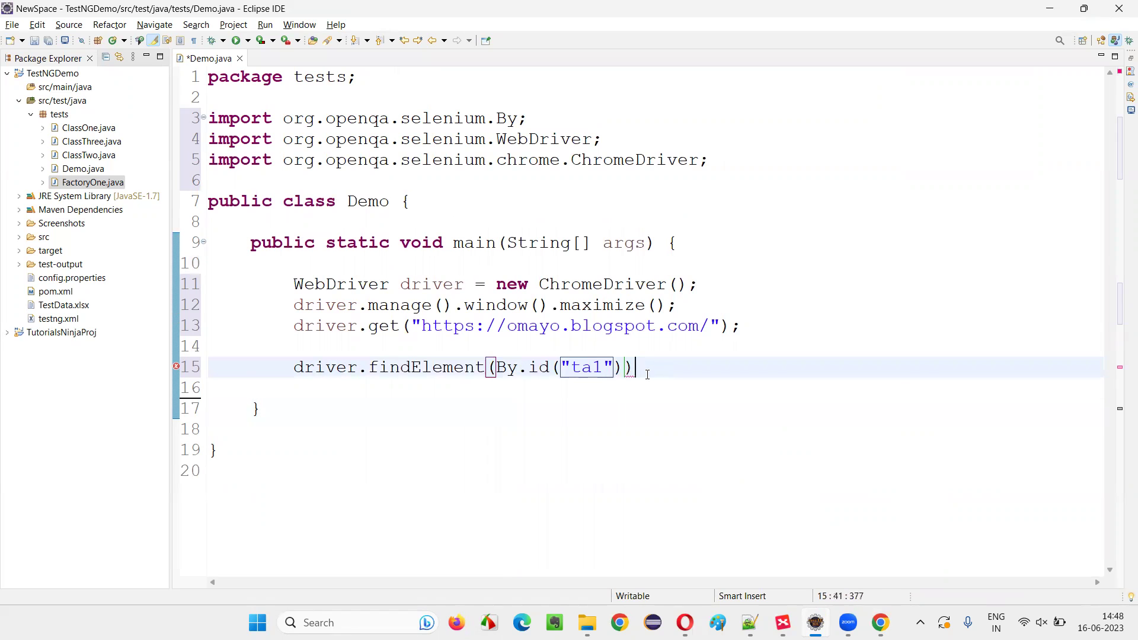
pyautogui.write(';')
pyautogui.click(445, 471)
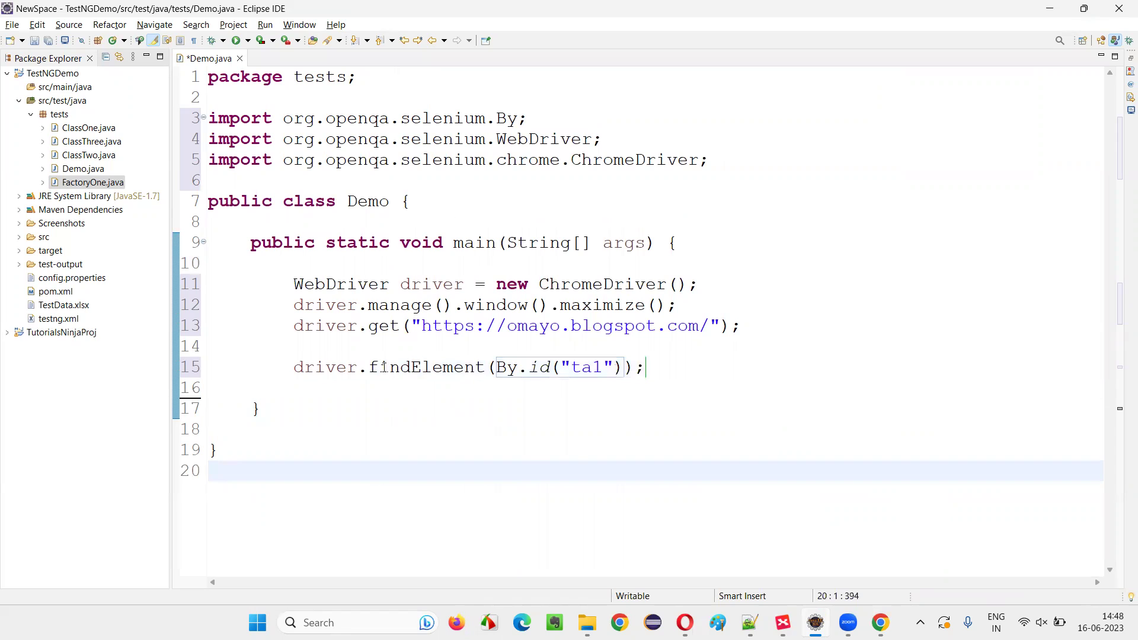
# - Highlight the findElement method name, then switch to the interview-questions mind map's central topic
pyautogui.moveTo(370, 367); pyautogui.dragTo(487, 368)
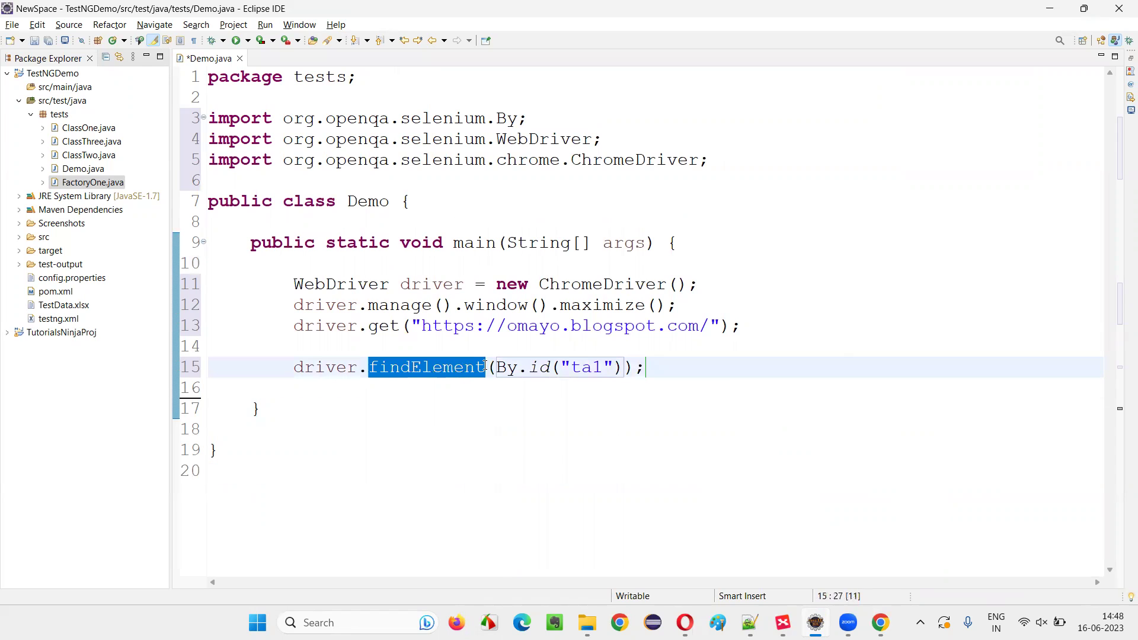
pyautogui.click(443, 449)
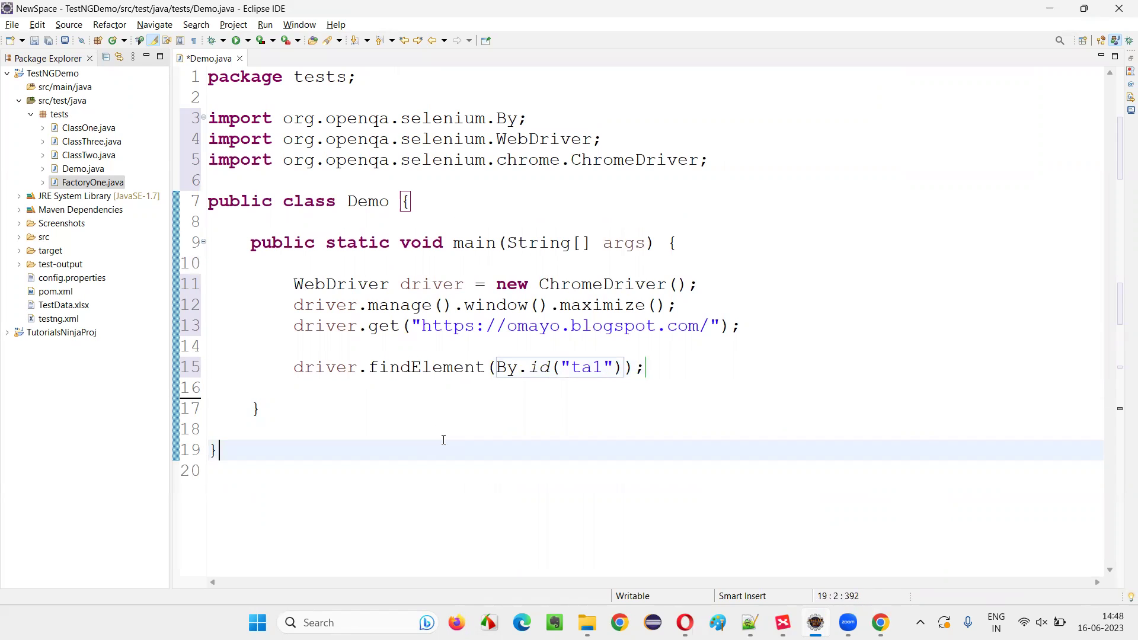
pyautogui.moveTo(370, 368); pyautogui.dragTo(486, 367)
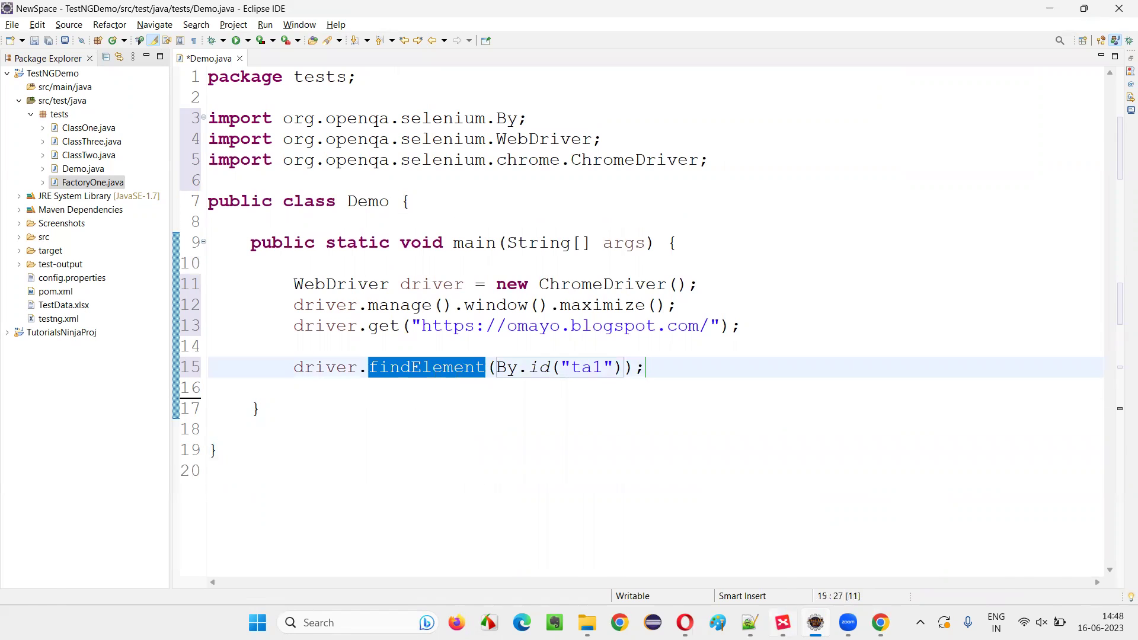
pyautogui.click(783, 622)
pyautogui.click(347, 302)
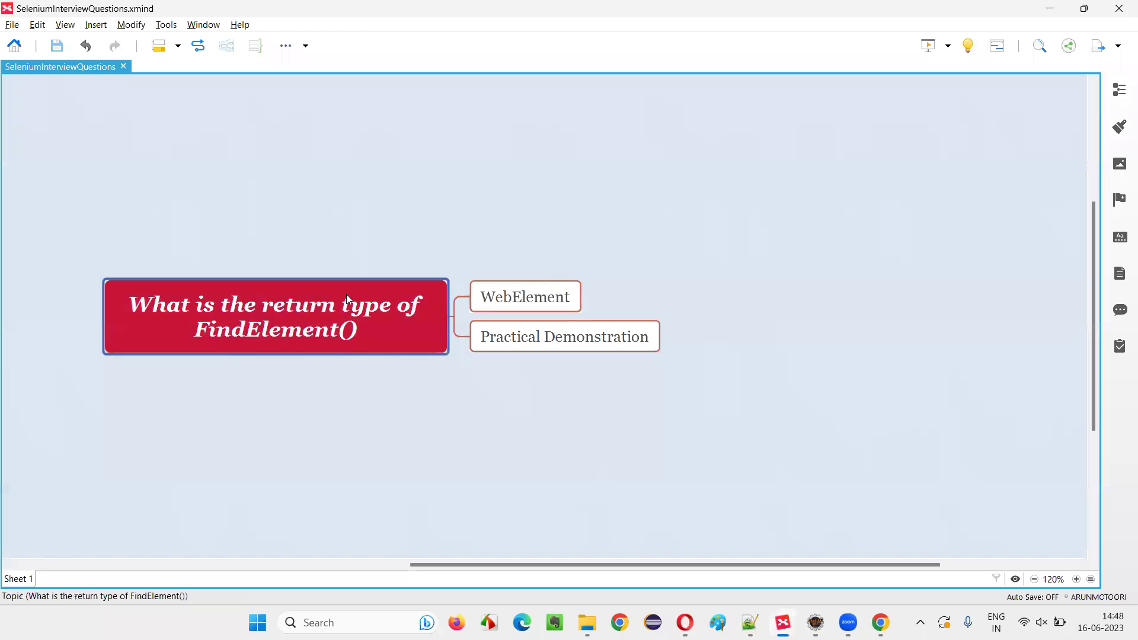
# - Edit the central topic to lowercase findElement() and return to the Java code editor
pyautogui.doubleClick(214, 338)
pyautogui.click(132, 331)
pyautogui.press('BackSpace')
pyautogui.write('f')
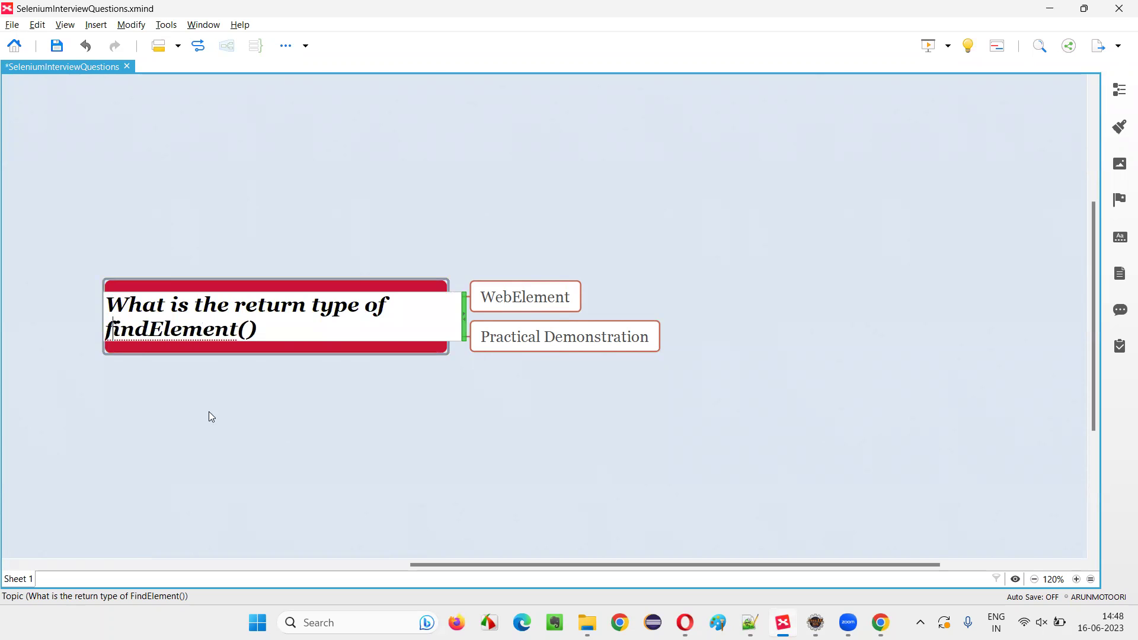
pyautogui.click(210, 411)
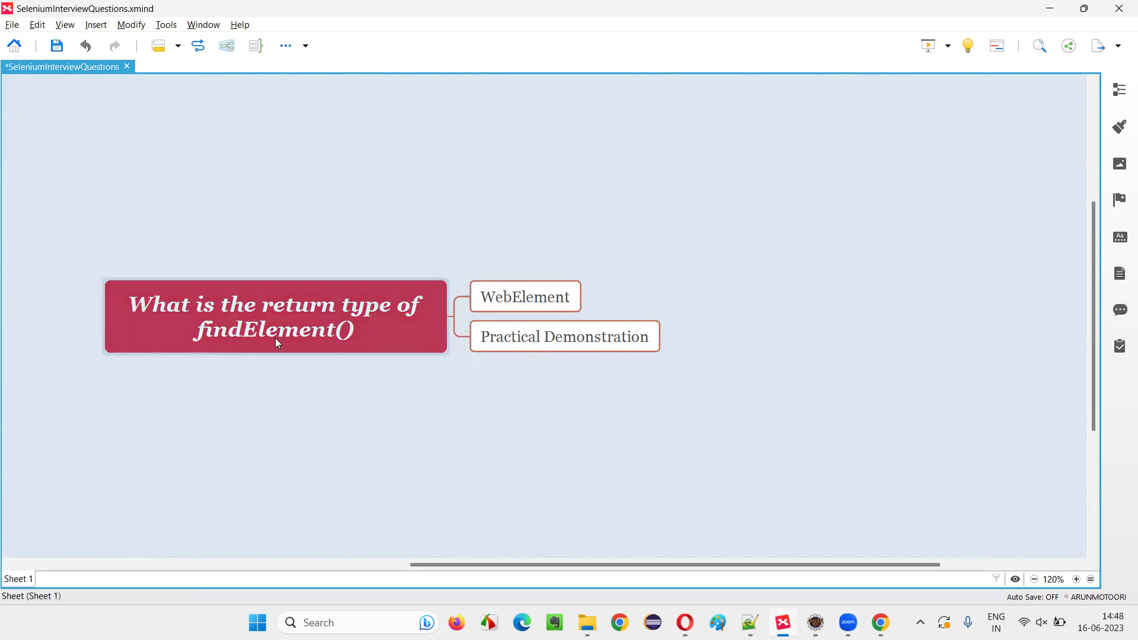
pyautogui.hotkey('alt', 'Tab')
pyautogui.click(633, 468)
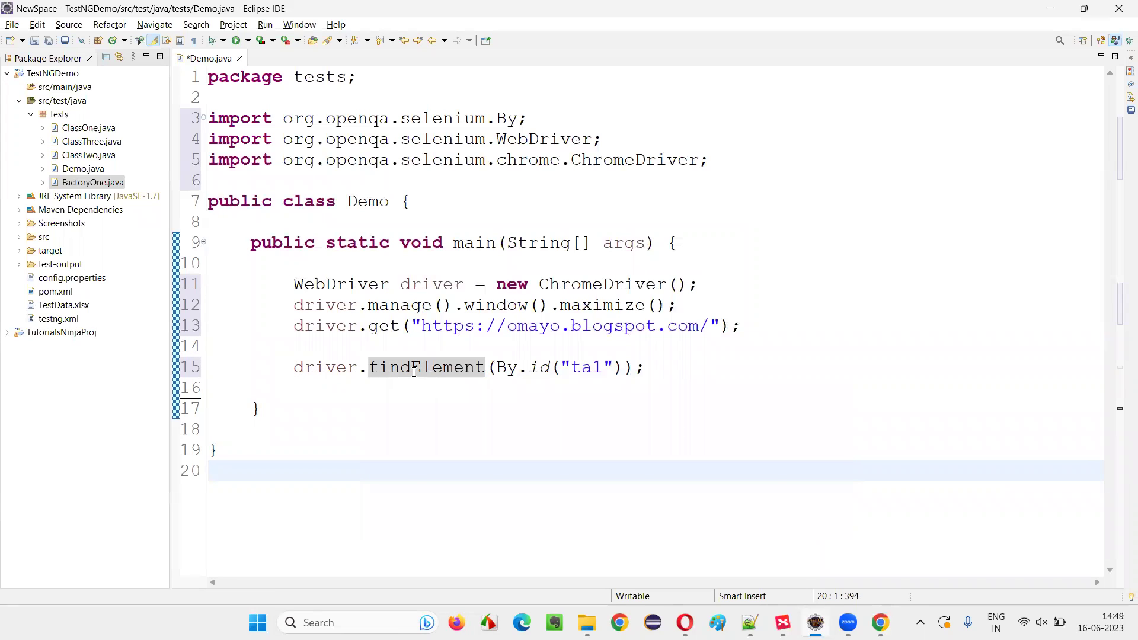
# - Prefix line 15 with 'field = ' and quick-fix 'Create local variable field' as a WebElement
pyautogui.click(294, 368)
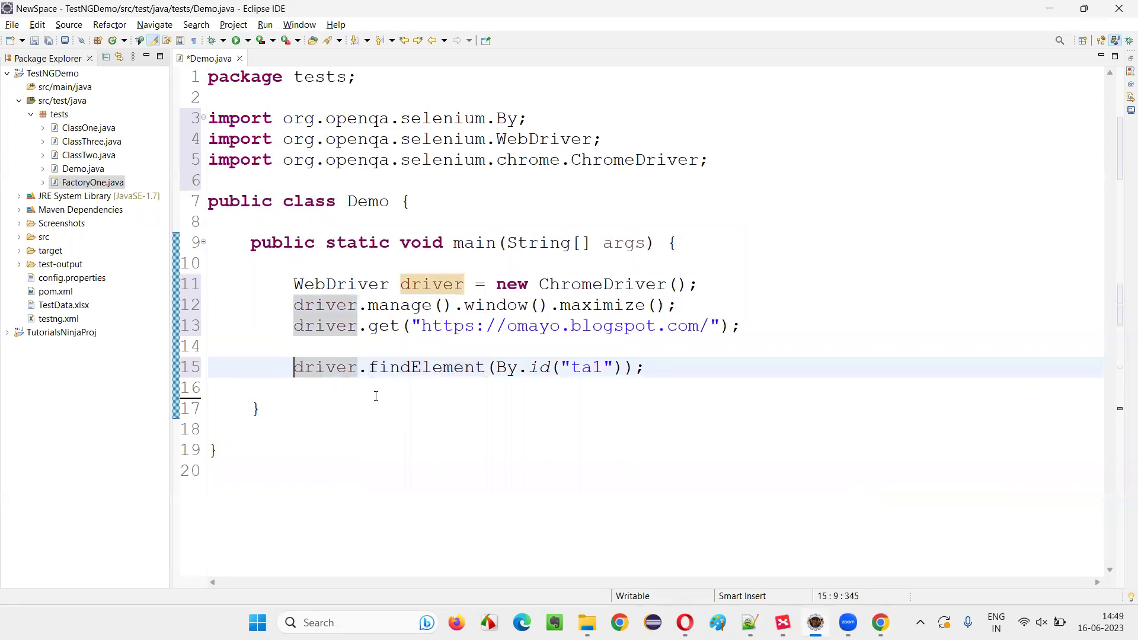
pyautogui.write('field =')
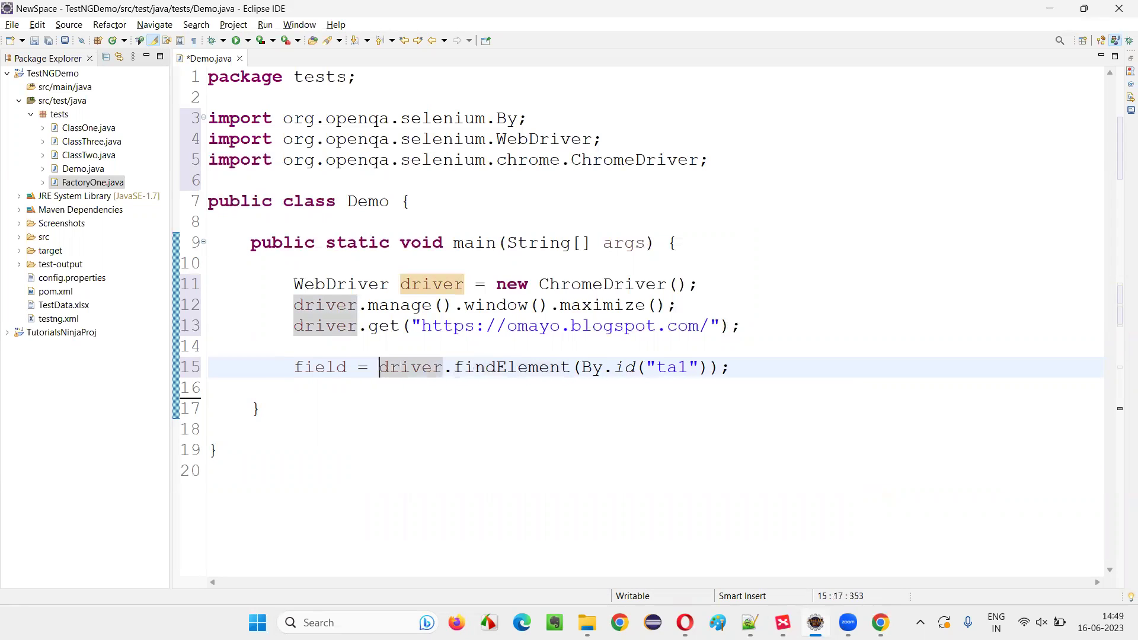
pyautogui.click(400, 462)
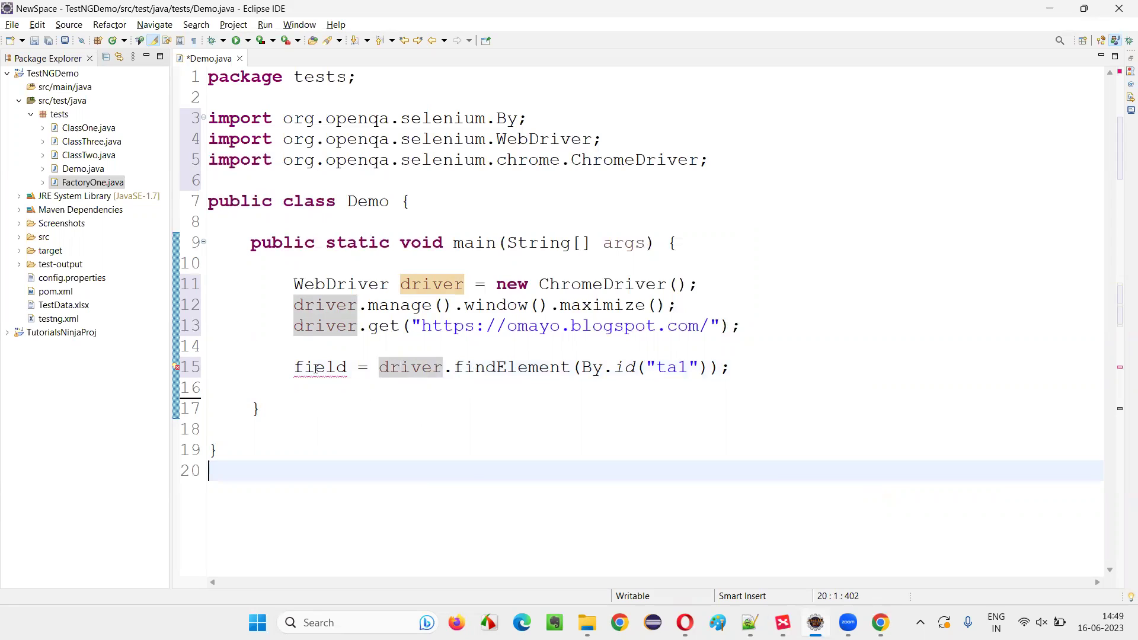
pyautogui.doubleClick(542, 368)
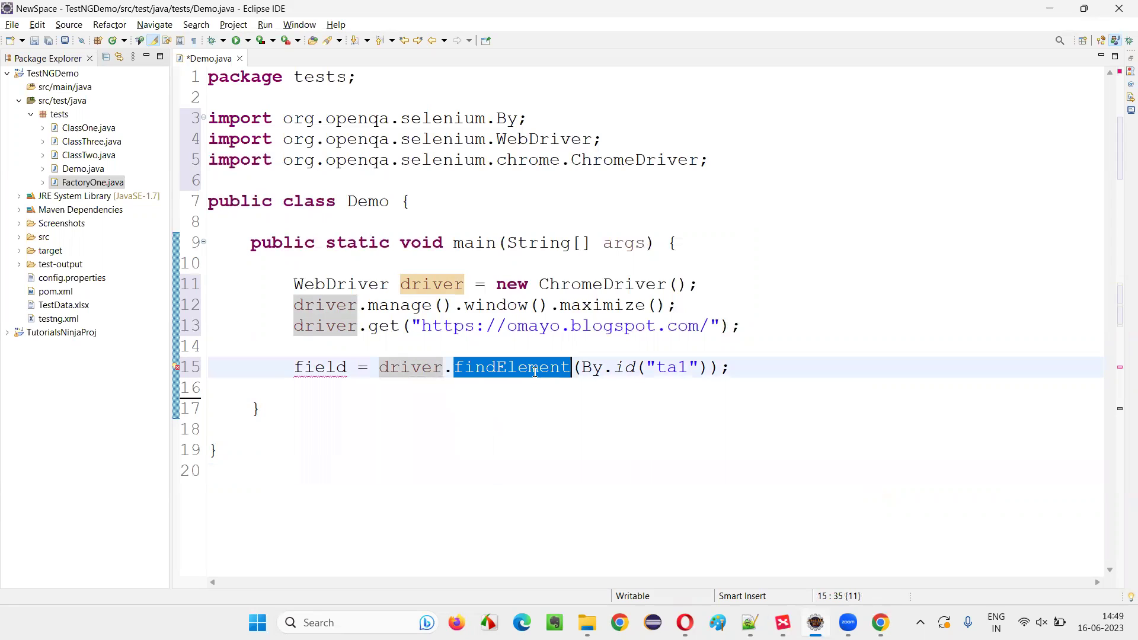
pyautogui.doubleClick(307, 367)
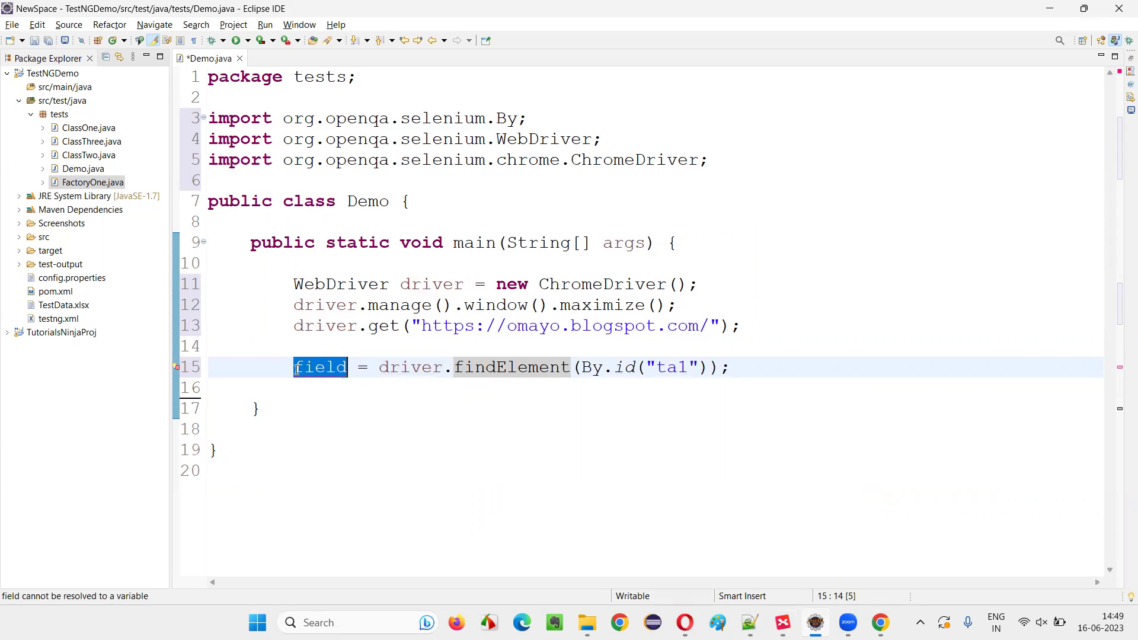
pyautogui.moveTo(320, 367)
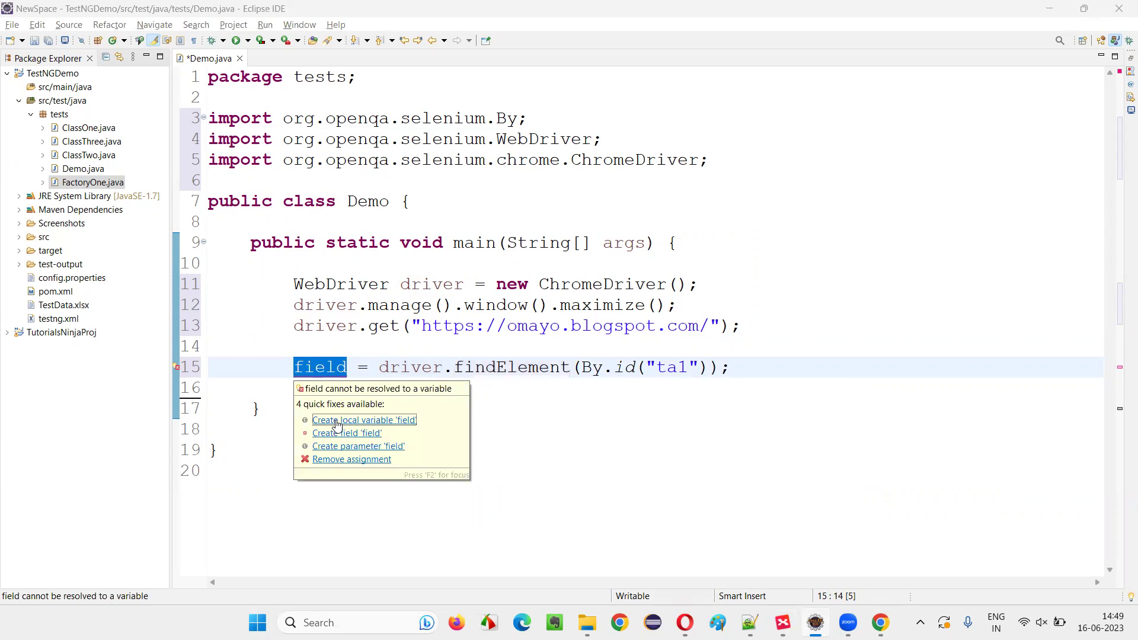
pyautogui.click(331, 422)
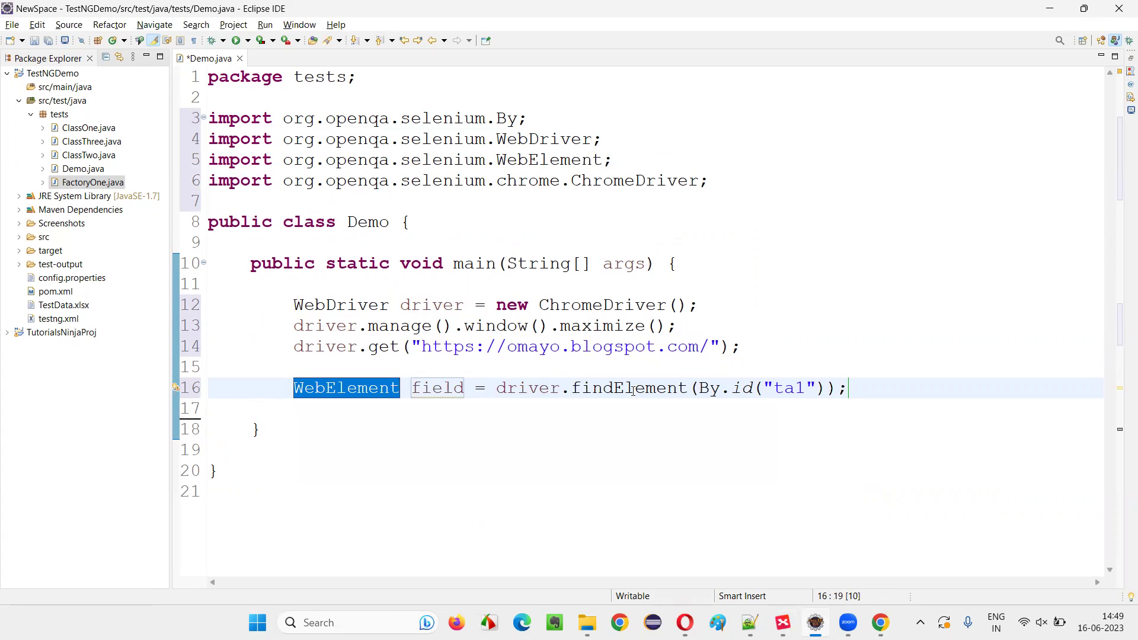
# - Review the WebElement field declaration on line 16, then switch to the browser
pyautogui.click(582, 388)
pyautogui.doubleClick(622, 389)
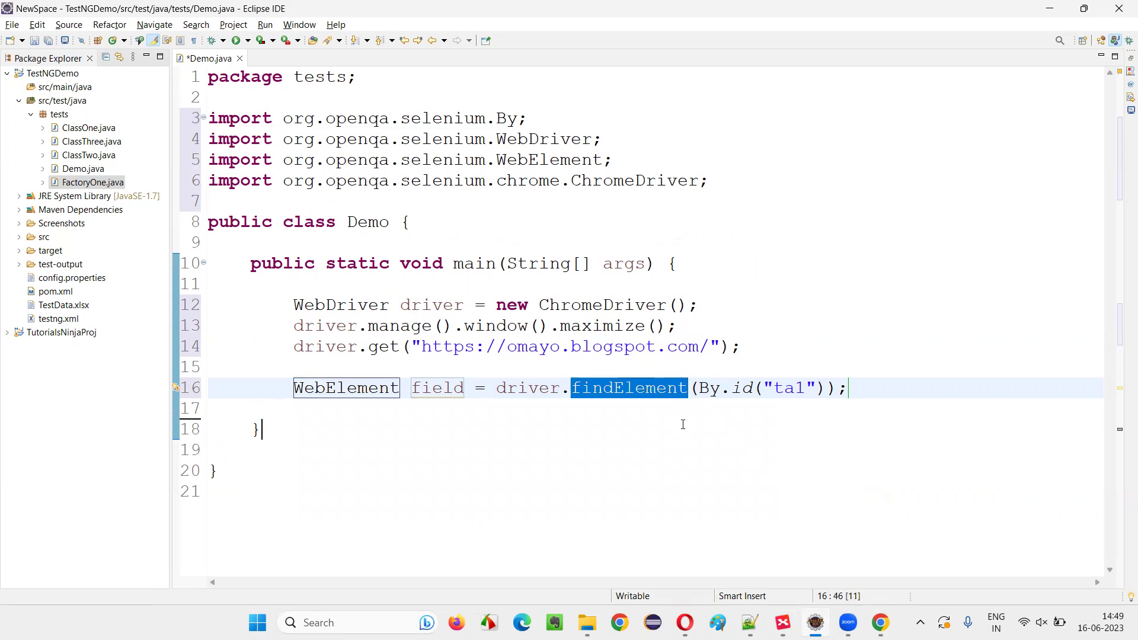
pyautogui.click(264, 430)
pyautogui.doubleClick(378, 389)
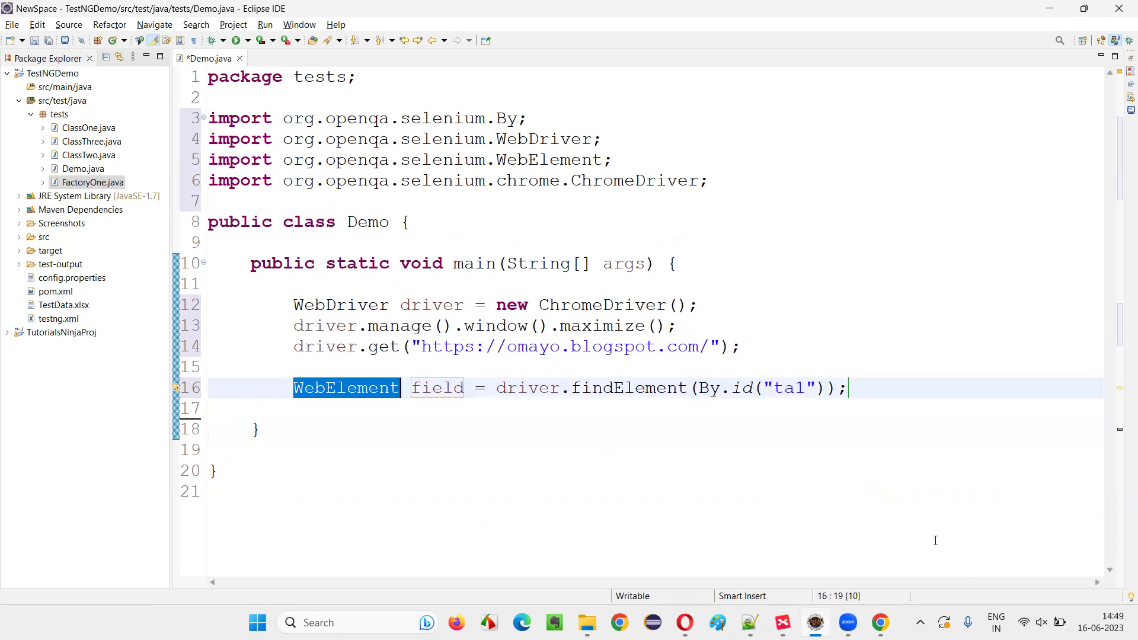
pyautogui.hotkey('alt', 'Tab')
# - Go to selenium.dev, close DevTools, and open the Java API Docs from the Downloads page
pyautogui.click(214, 38)
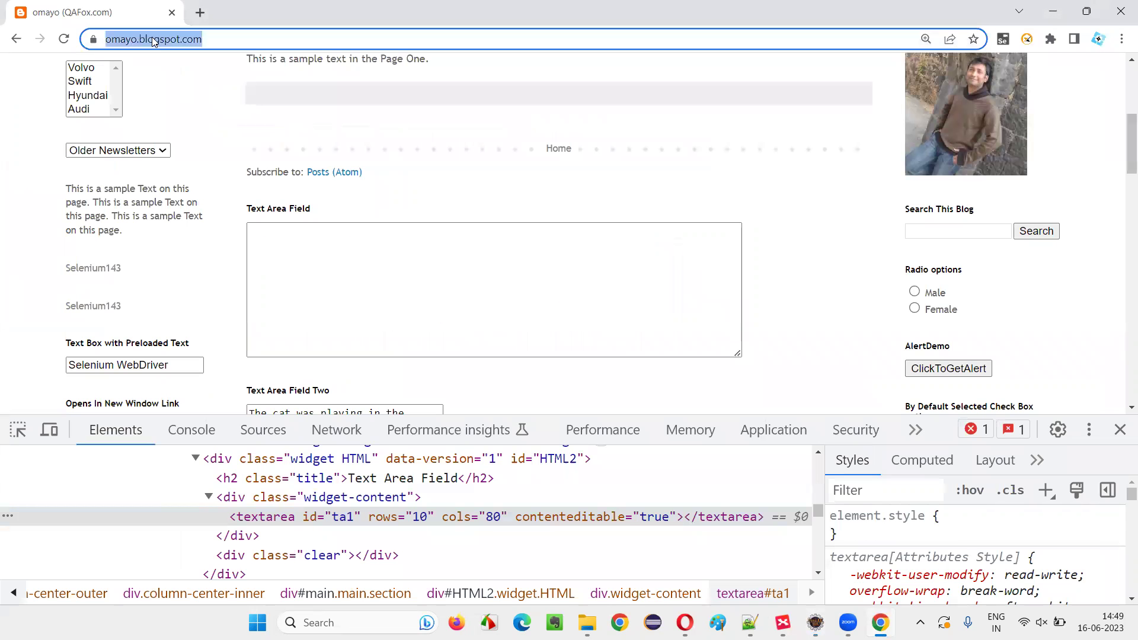
pyautogui.write('selenium.dev')
pyautogui.press('Return')
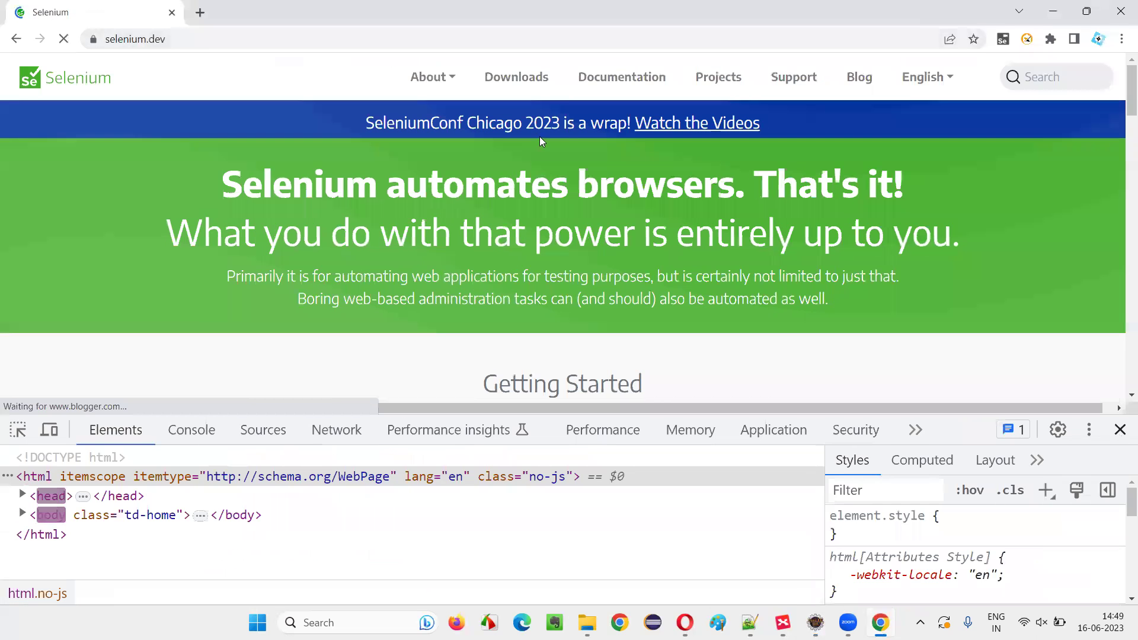
pyautogui.click(1120, 429)
pyautogui.click(530, 76)
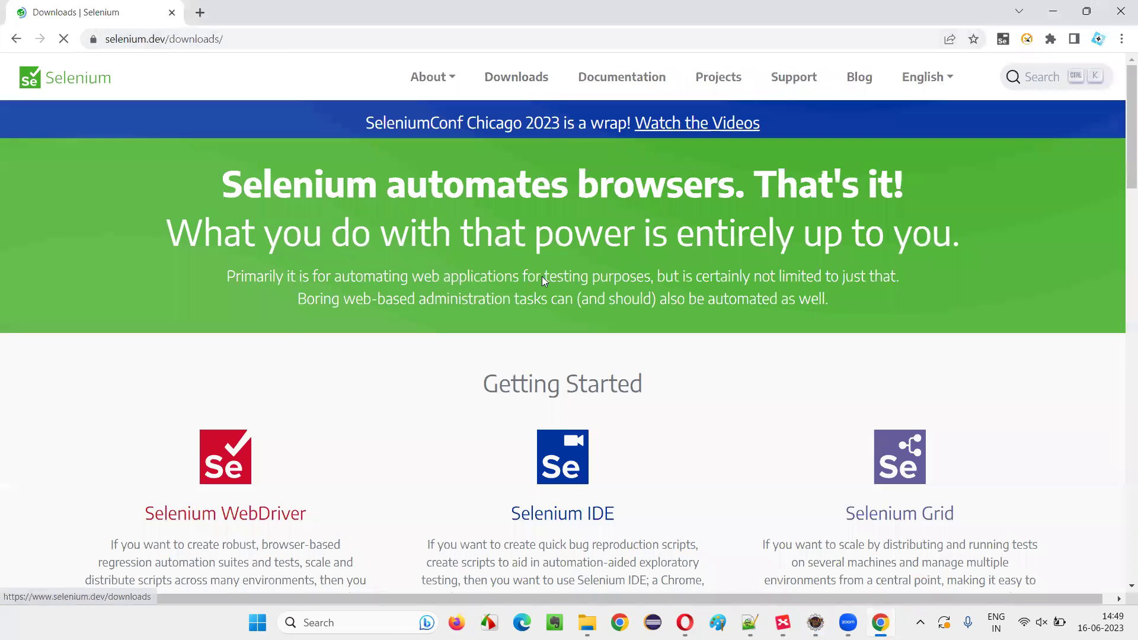
pyautogui.scroll(-3, 816, 285)
pyautogui.scroll(-3, 875, 277)
pyautogui.scroll(-3, 875, 278)
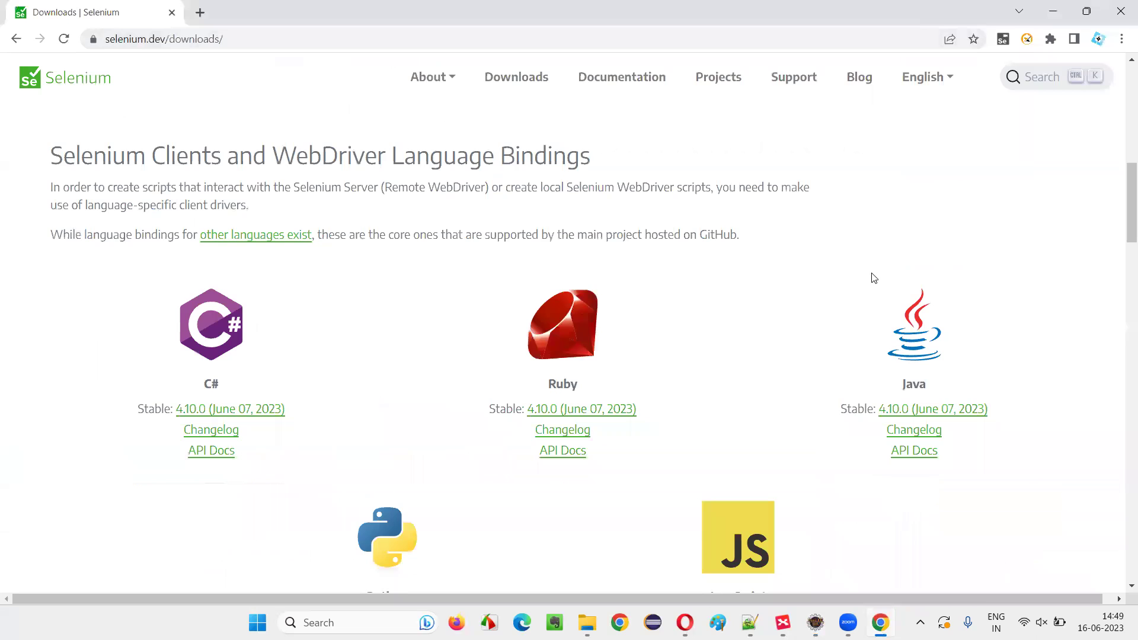
pyautogui.scroll(-2, 881, 283)
pyautogui.click(914, 377)
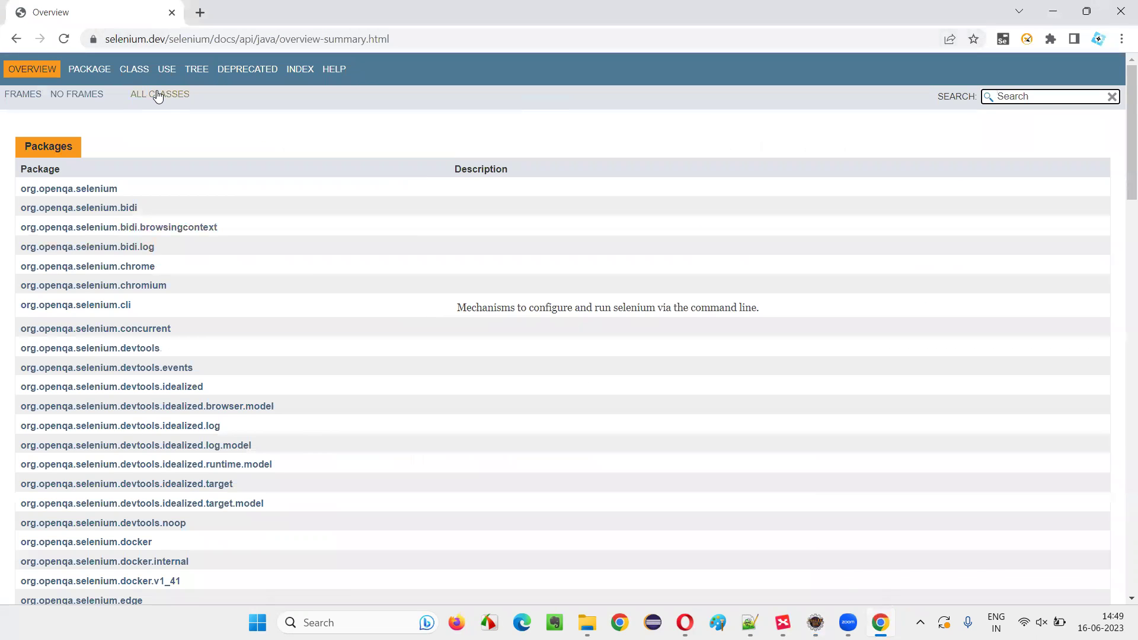
# - Find WebElement in All Classes and open the WebElement interface page
pyautogui.click(160, 93)
pyautogui.hotkey('ctrl', 'f')
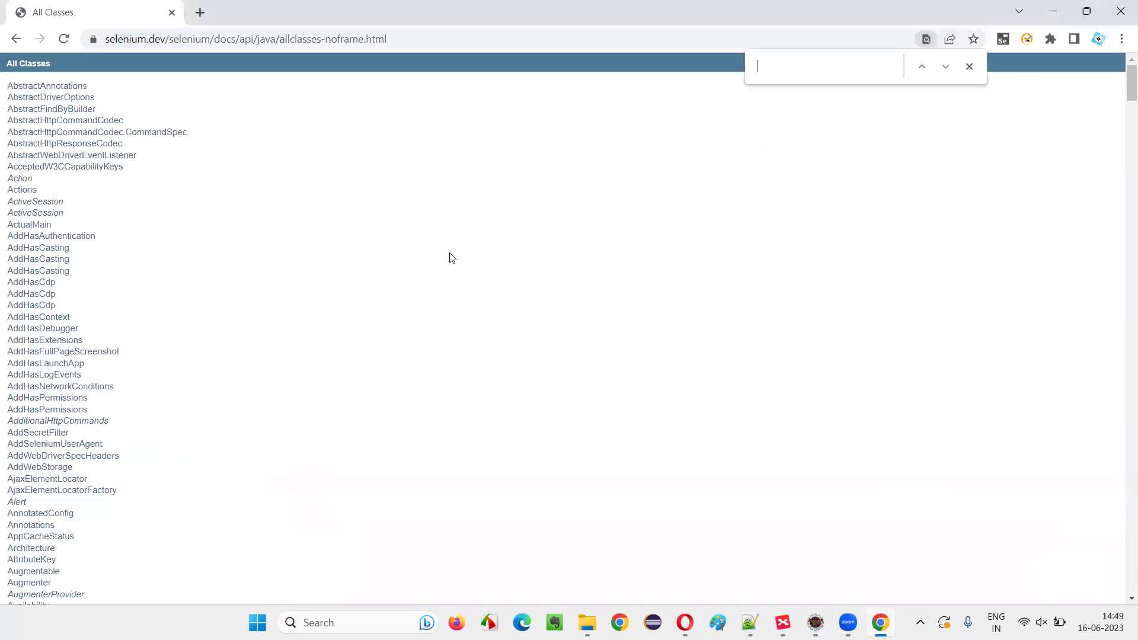
pyautogui.write('WebElement')
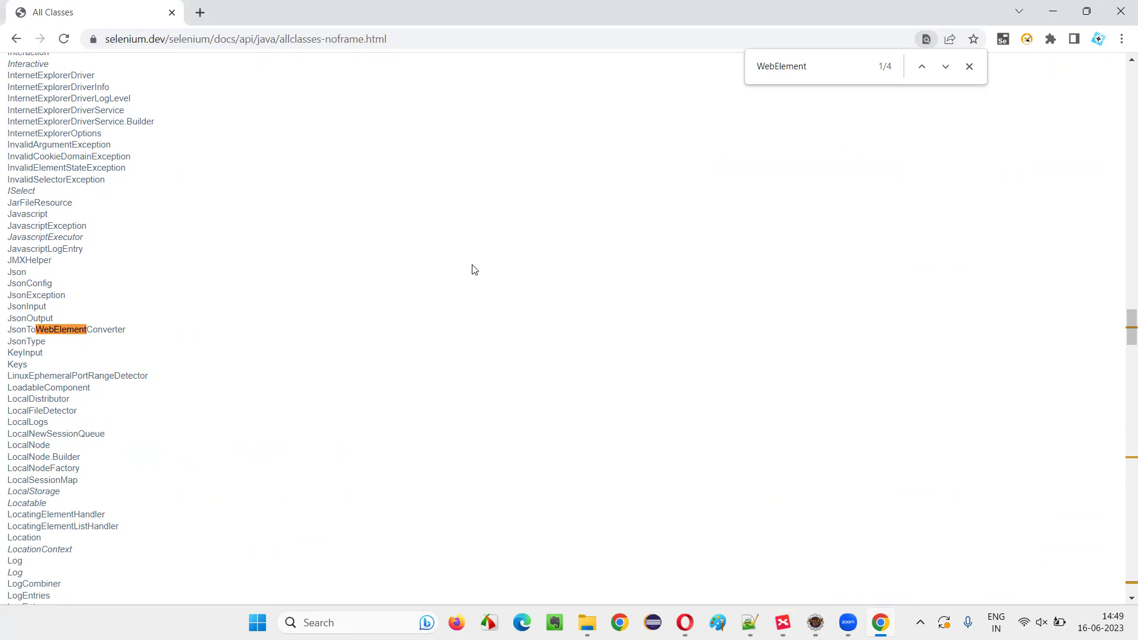
pyautogui.press('Return')
pyautogui.press('Return')
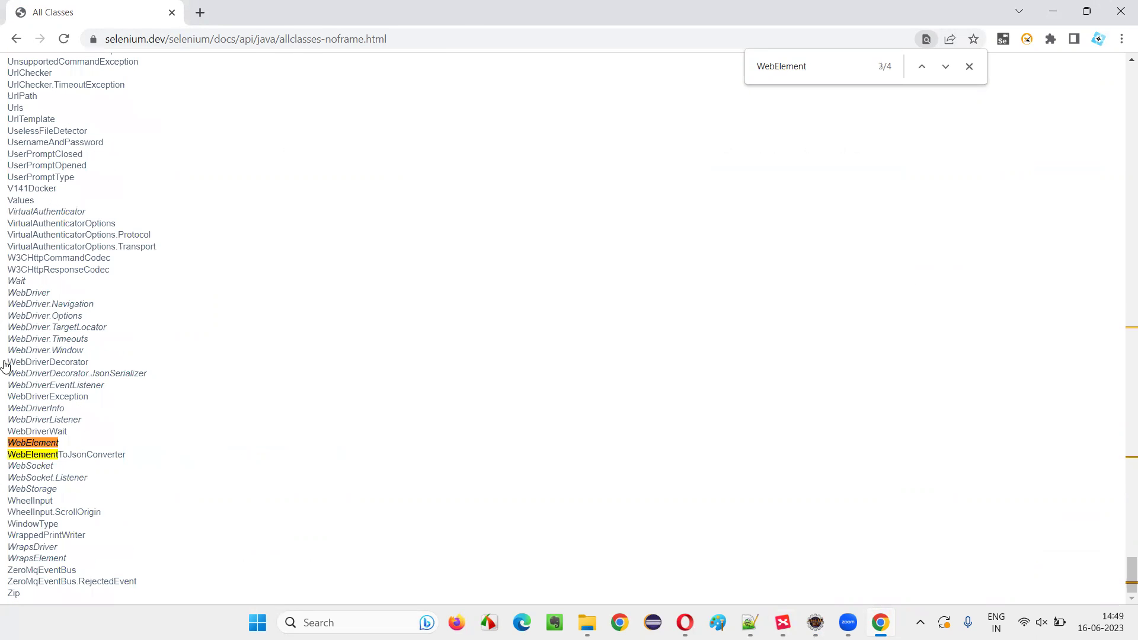
pyautogui.click(33, 442)
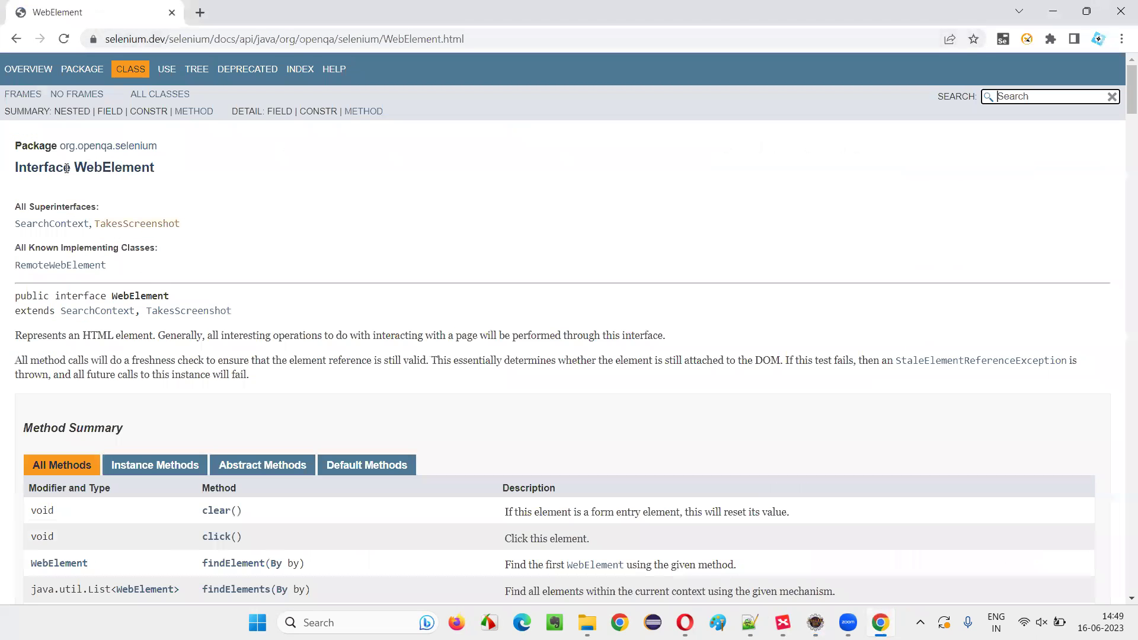
pyautogui.doubleClick(39, 167)
pyautogui.moveTo(155, 169); pyautogui.dragTo(77, 167)
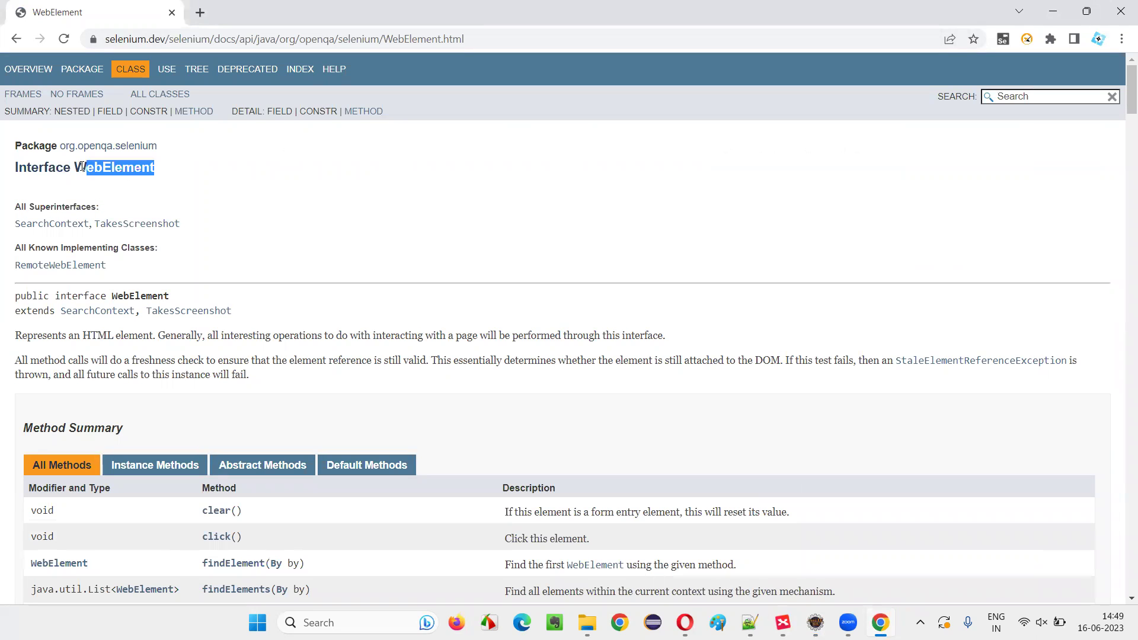
pyautogui.doubleClick(56, 167)
pyautogui.click(221, 196)
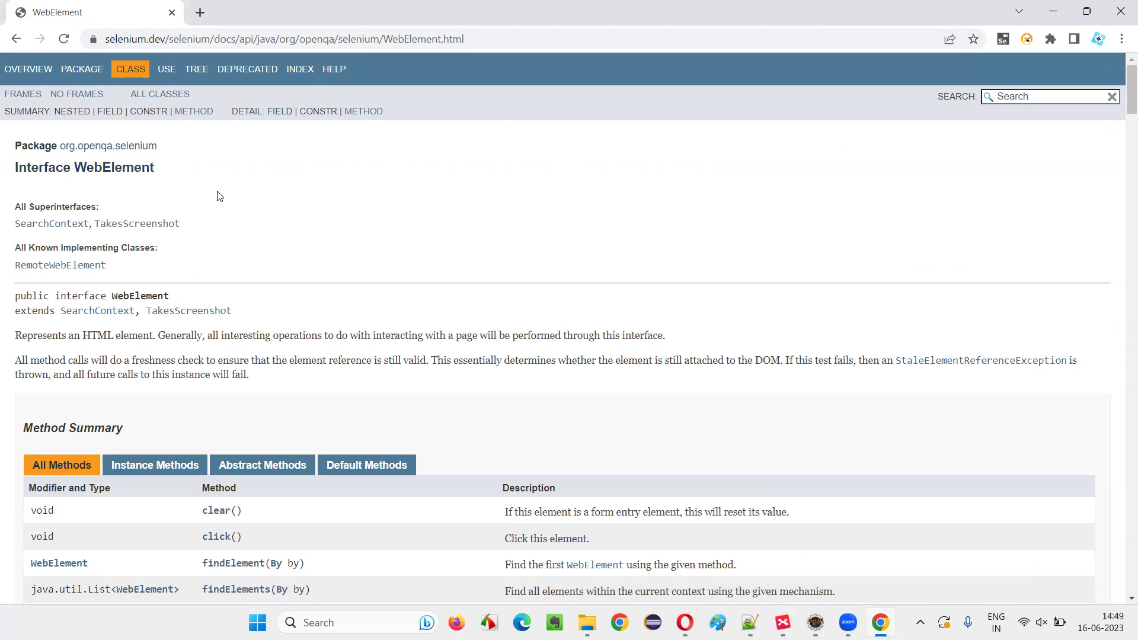
# - Close Chrome, glance at findElement on line 16, and return to the mind map's central topic
pyautogui.click(1120, 12)
pyautogui.moveTo(571, 387); pyautogui.dragTo(688, 388)
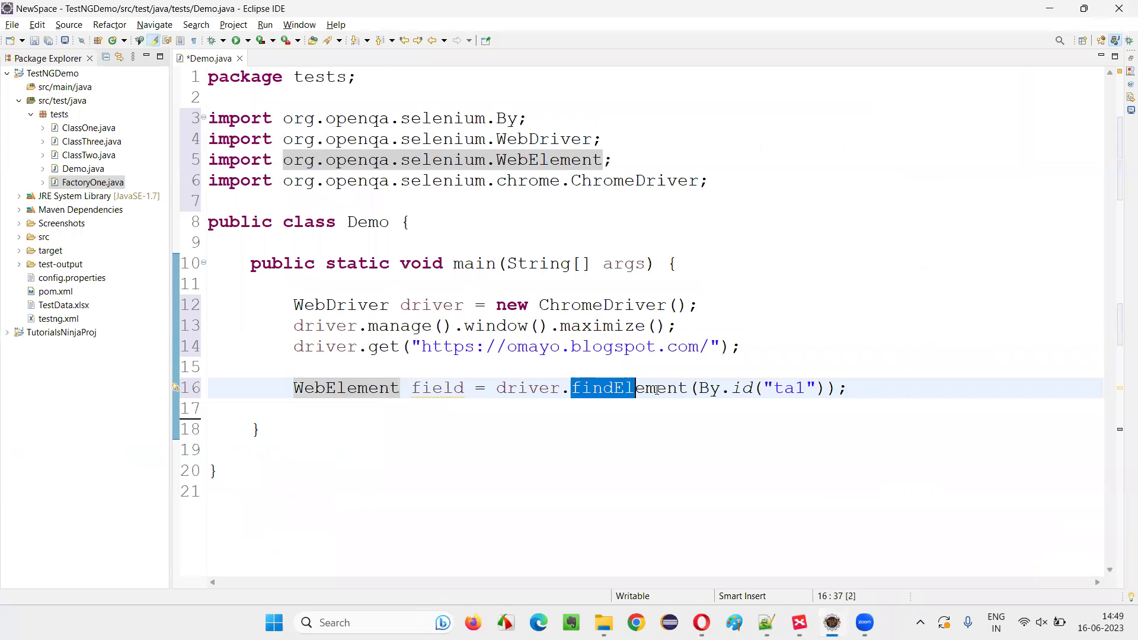
pyautogui.click(263, 429)
pyautogui.click(800, 622)
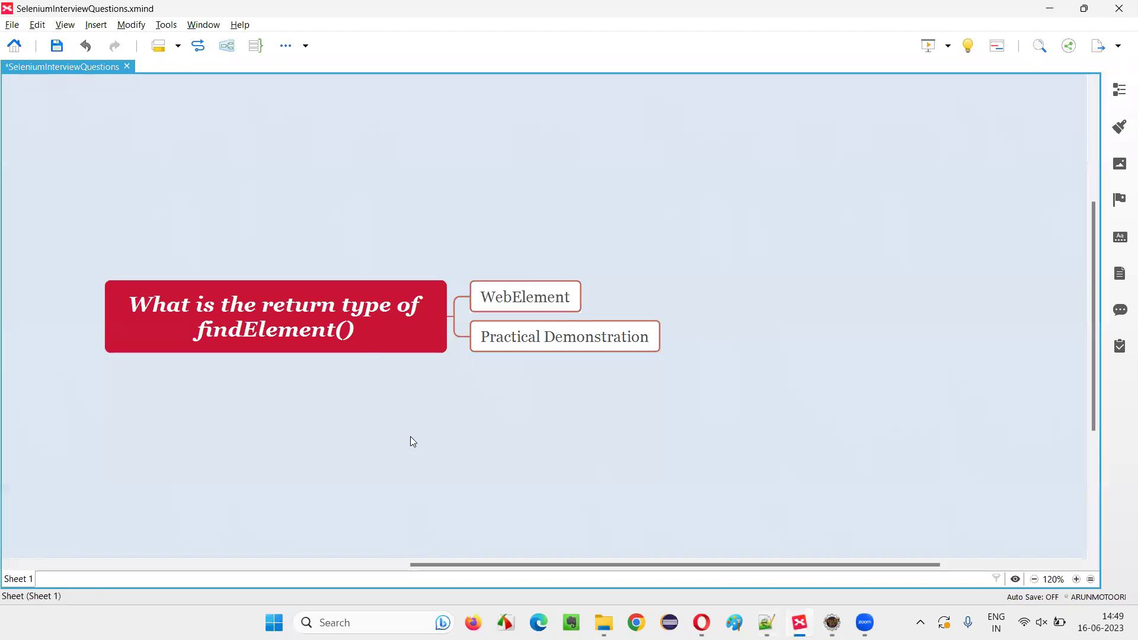
pyautogui.click(349, 336)
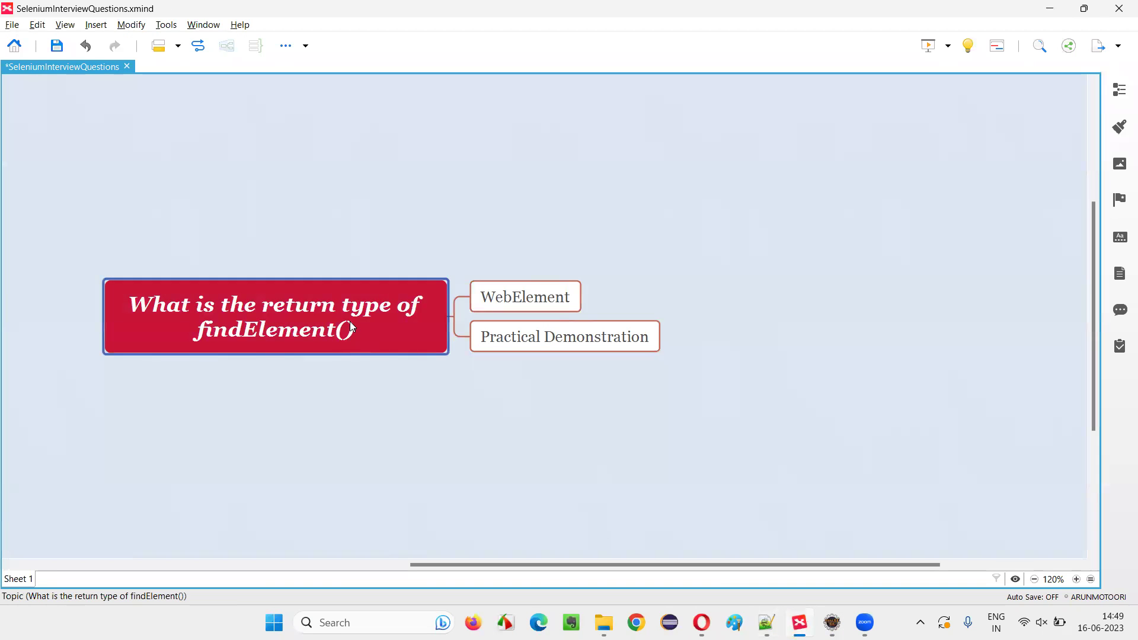